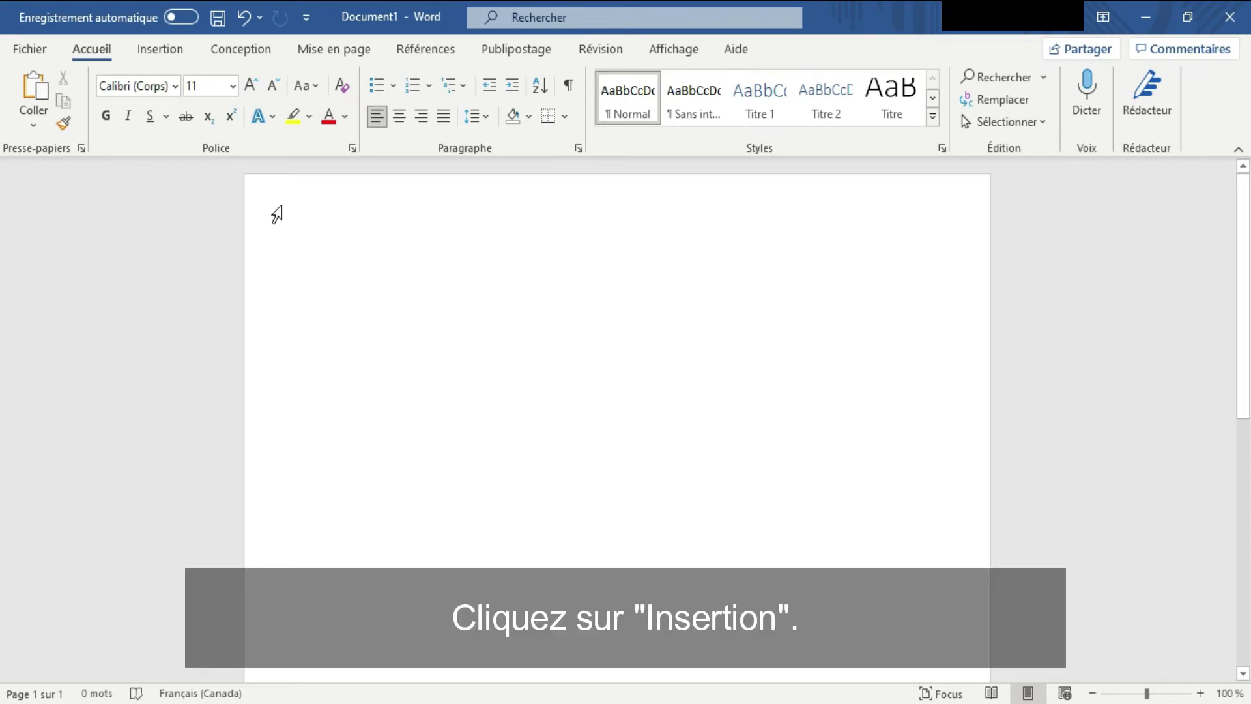
# Step: Switch the ribbon to the Insertion tab to reach the chart commands
pyautogui.click(163, 51)
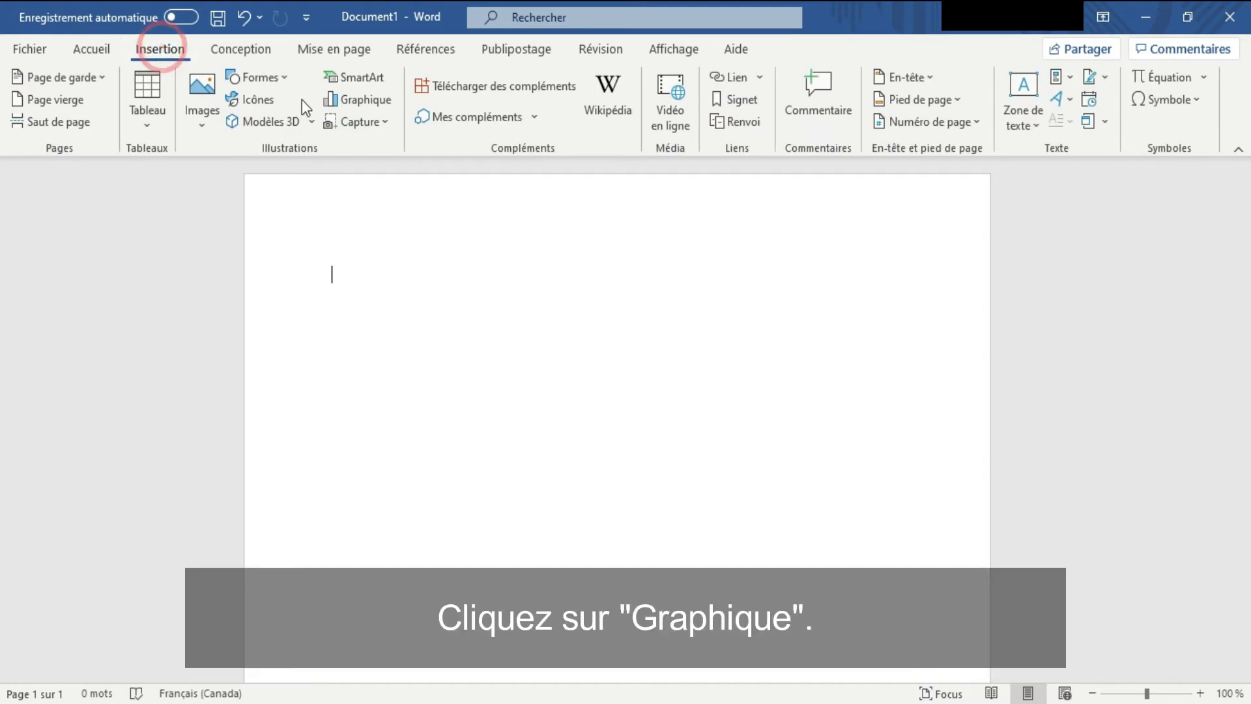
# Step: Insert a Secteurs (pie) chart from the Insérer un graphique dialog
pyautogui.click(355, 99)
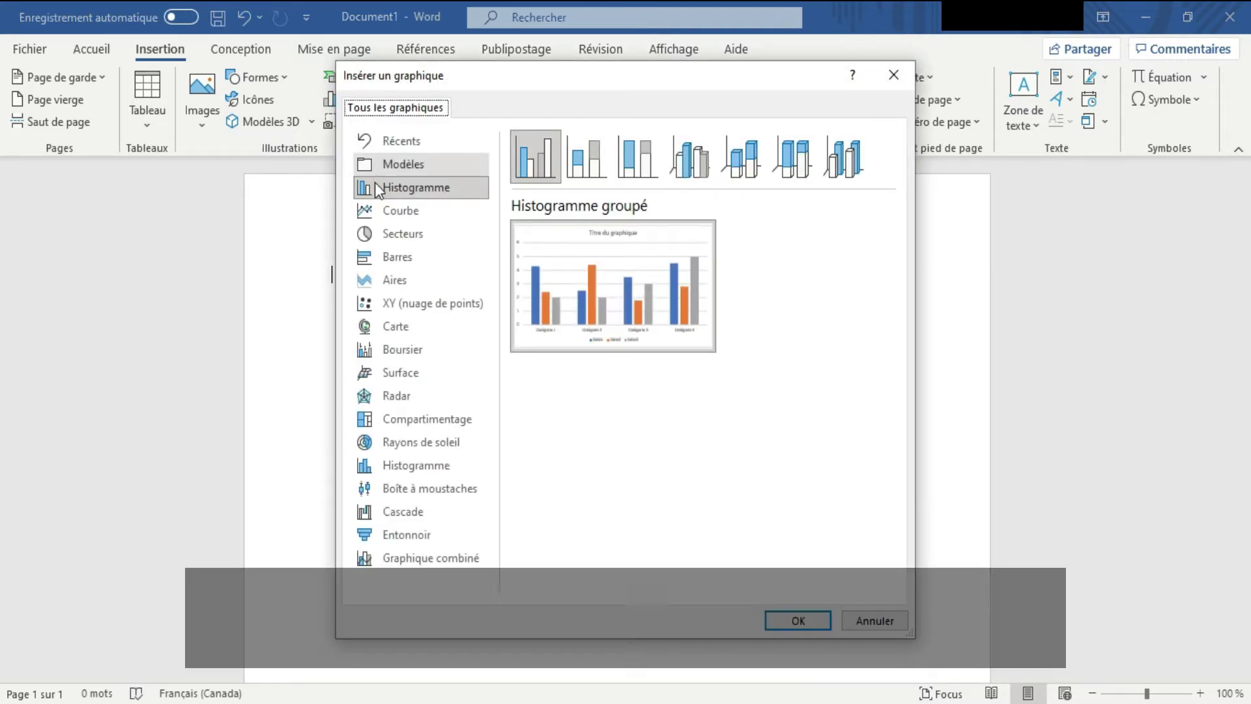
pyautogui.click(425, 238)
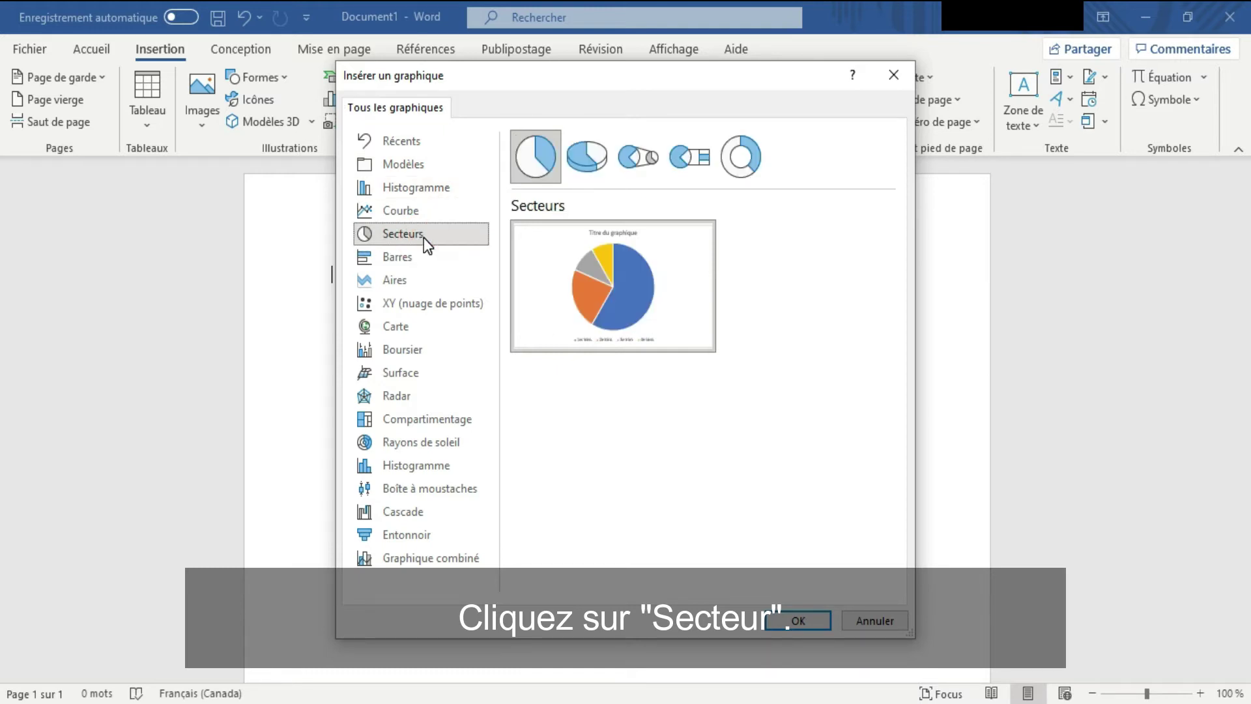
pyautogui.moveTo(612, 286)
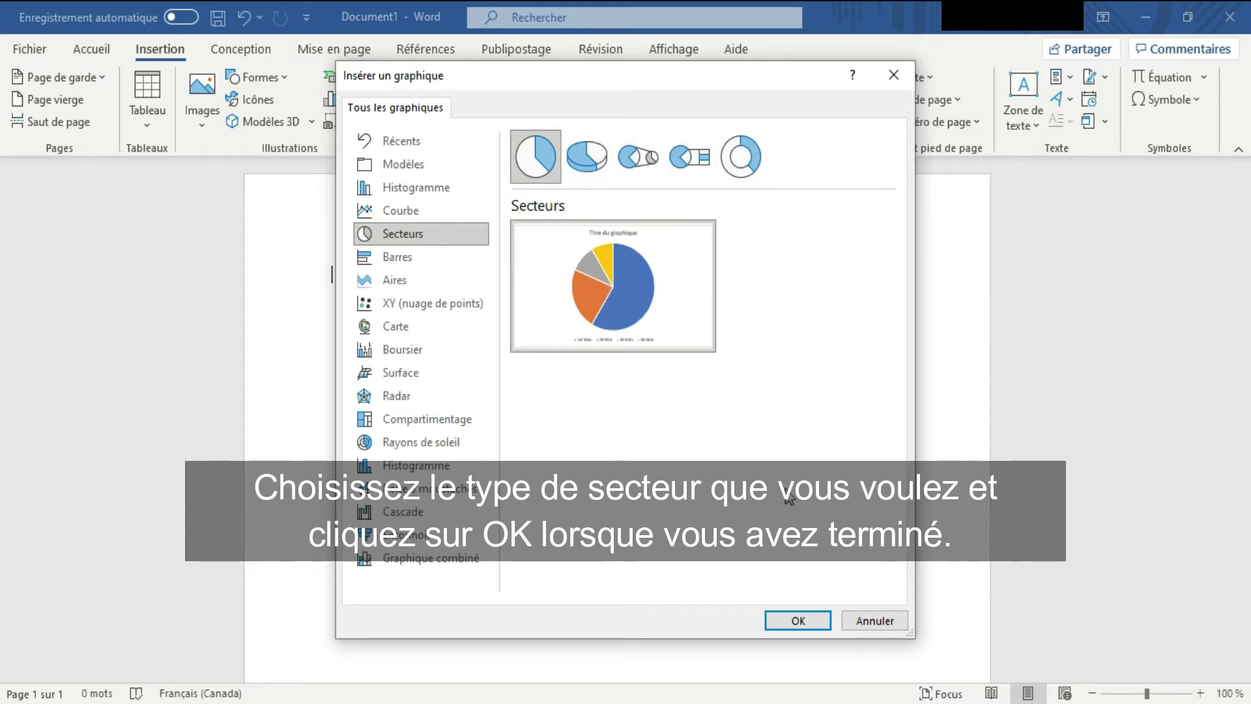
pyautogui.click(798, 620)
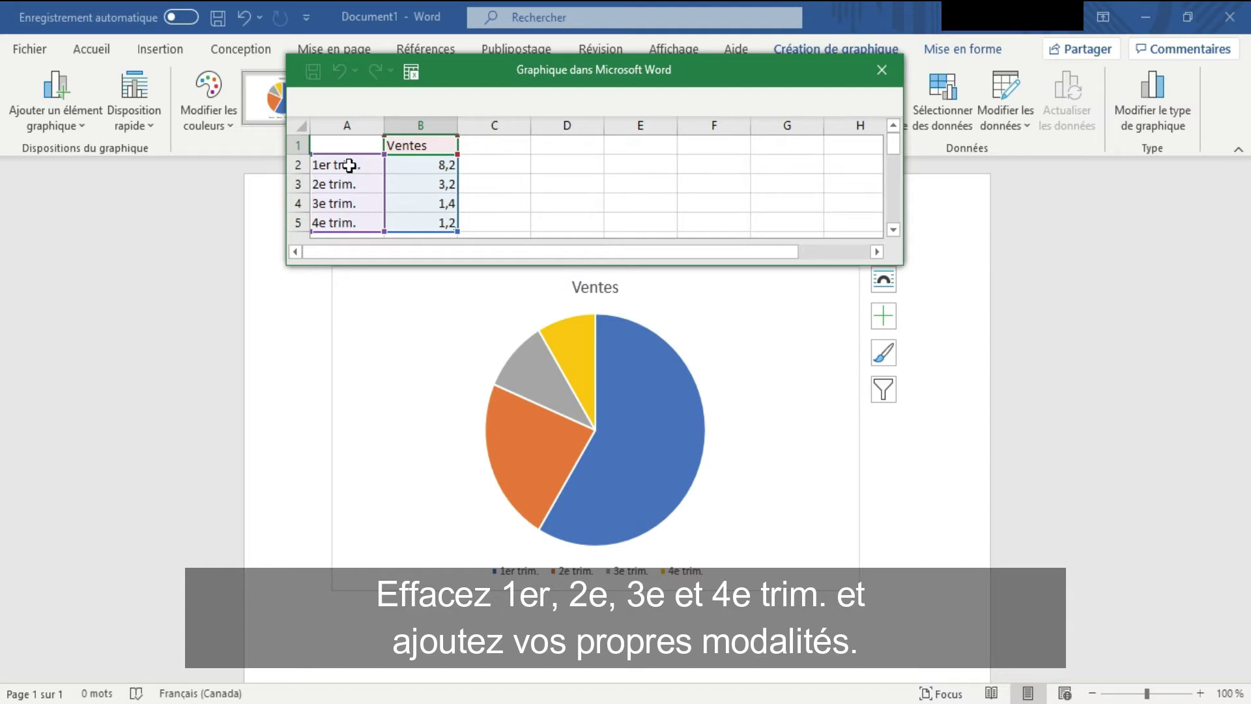
# Step: Rename the first two categories in A2–A3 to Soccer and Tennis
pyautogui.doubleClick(349, 166)
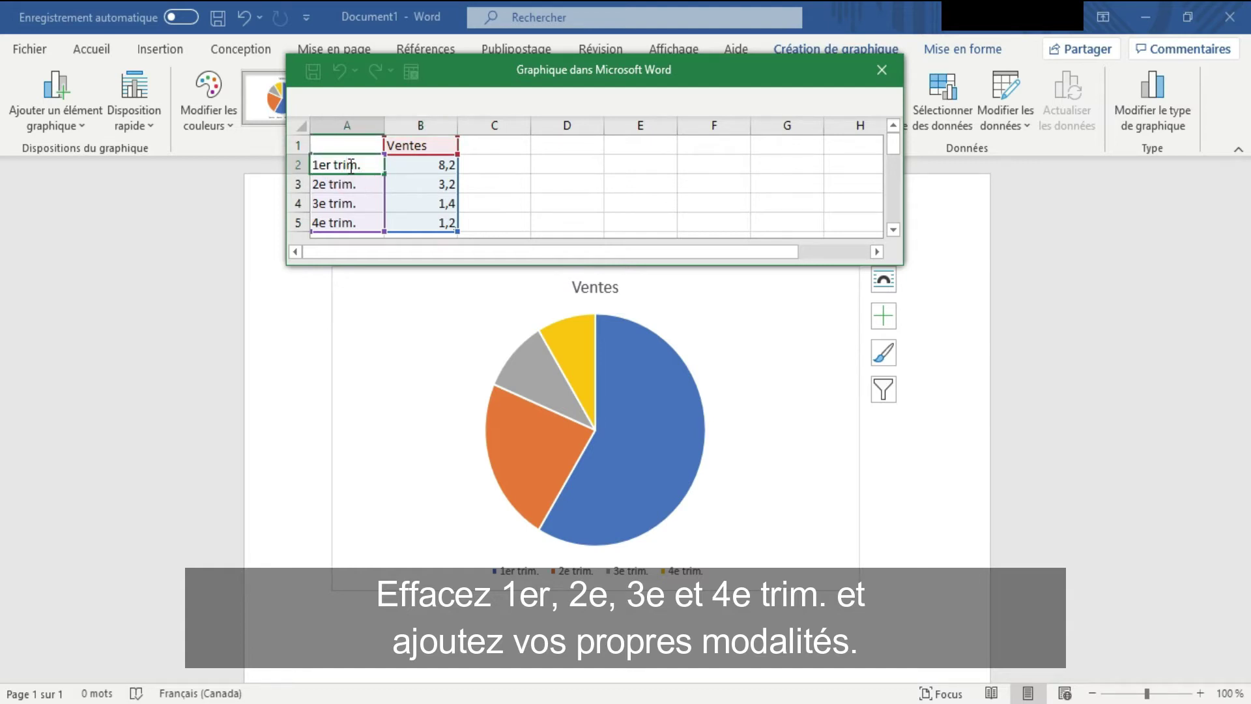
pyautogui.press('BackSpace')
pyautogui.write('So')
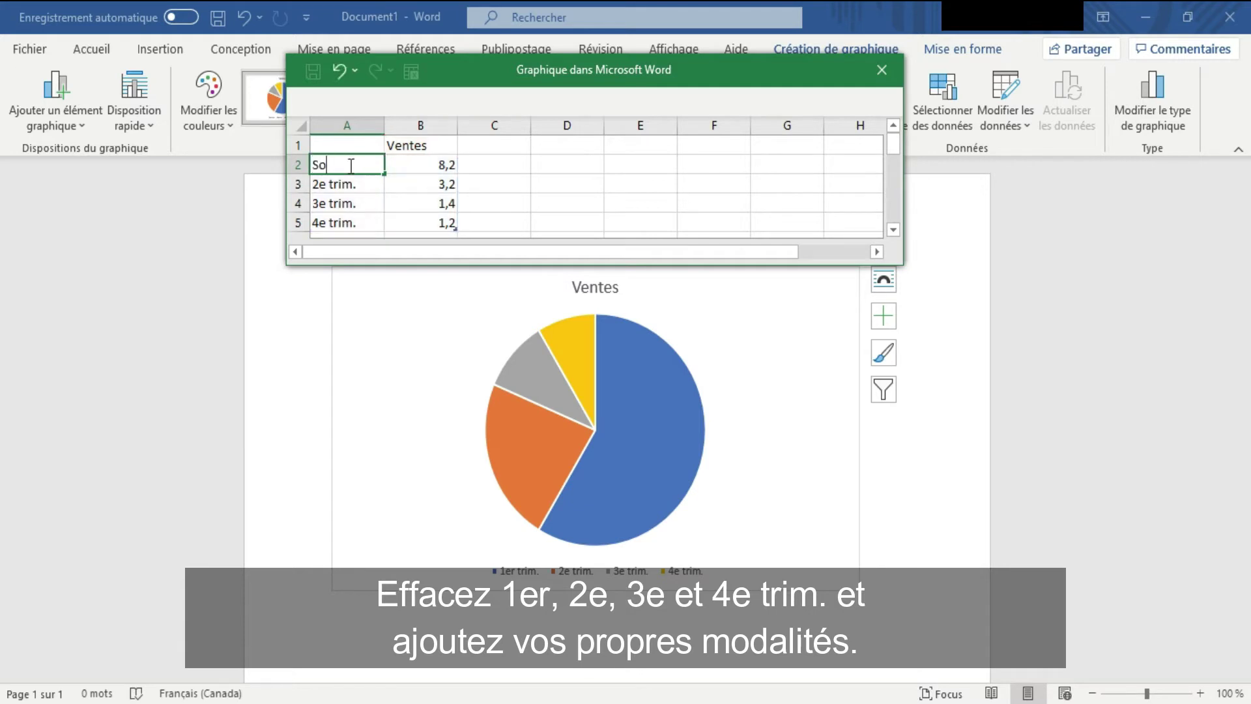
pyautogui.write('co')
pyautogui.press('Return')
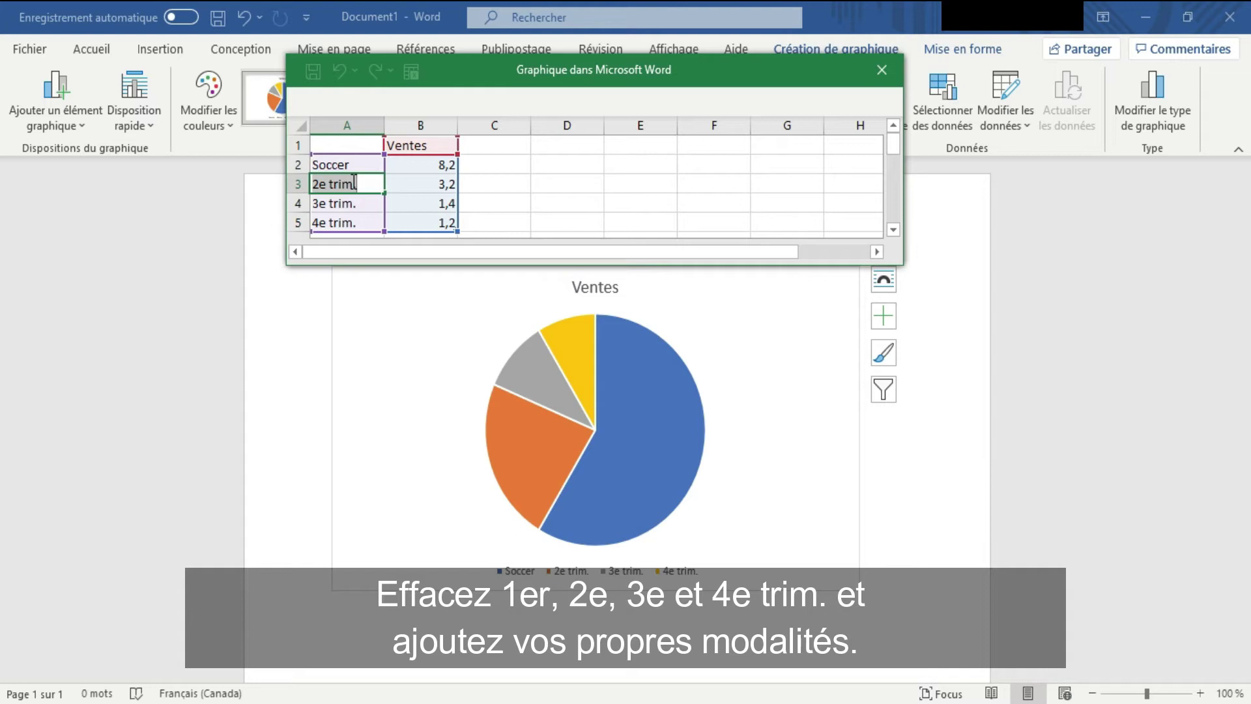
pyautogui.press('BackSpace')
pyautogui.write('Tennis')
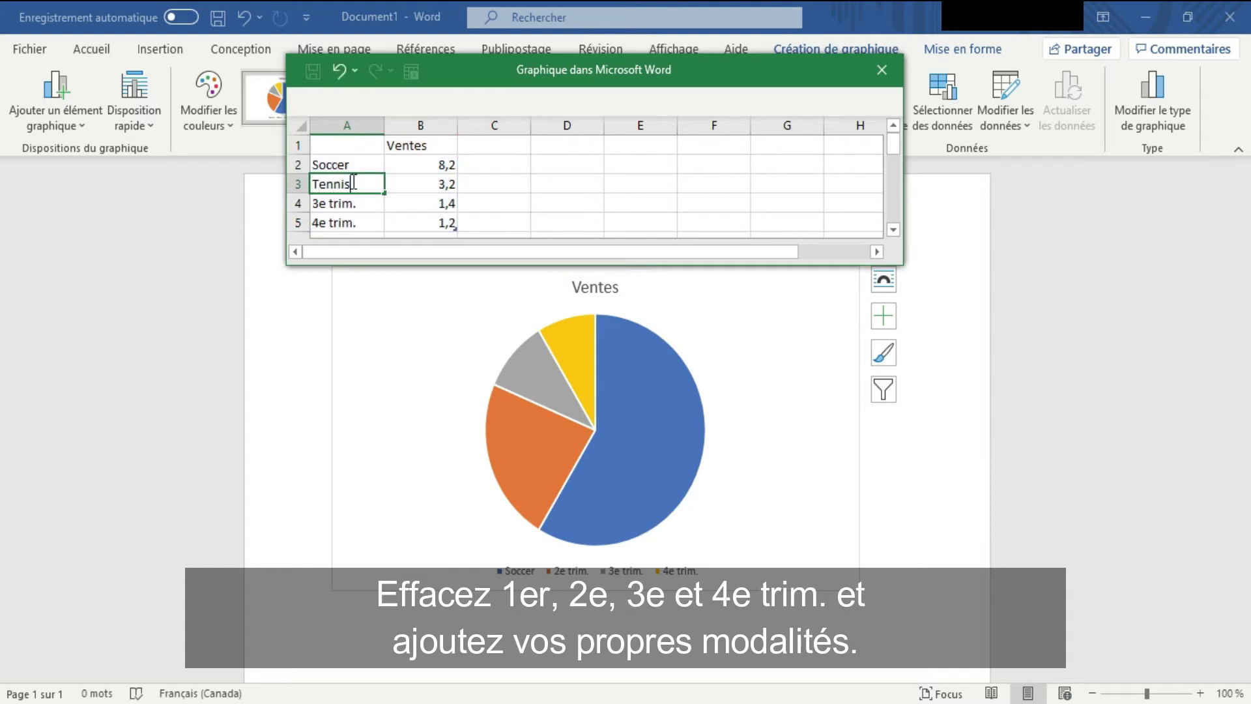
pyautogui.press('Return')
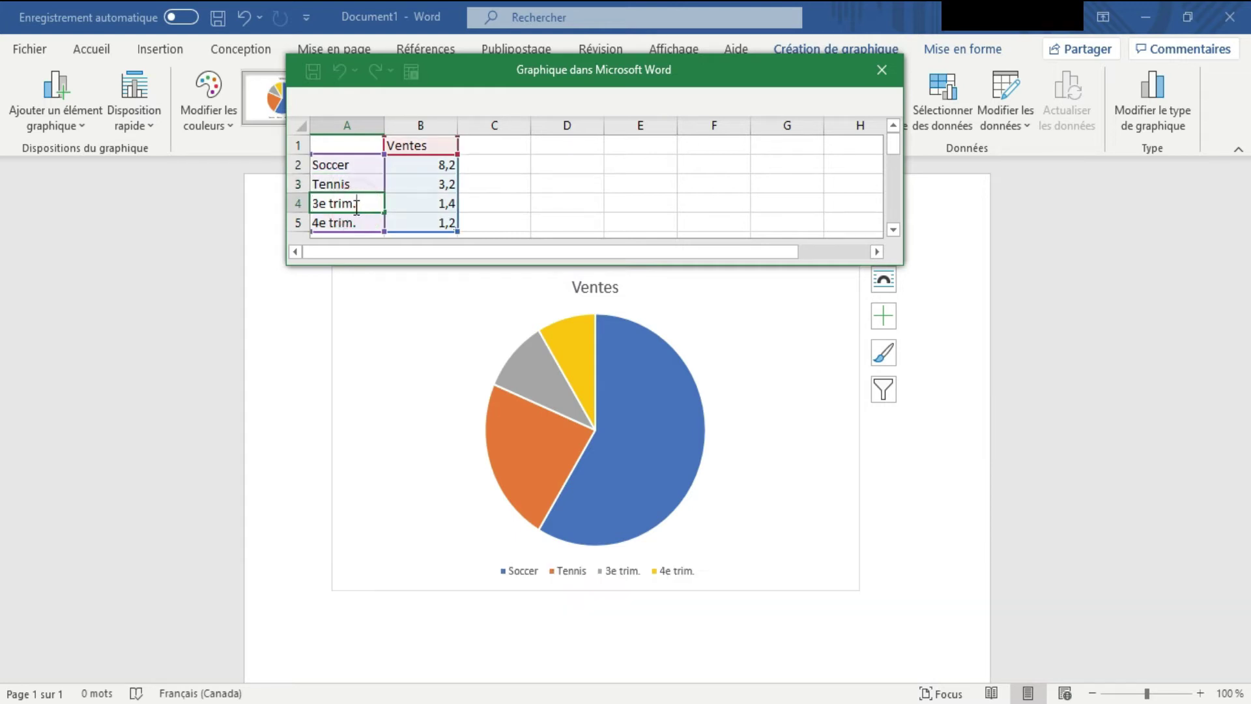
# Step: Rename the remaining categories in A4–A5 to Basketball and Golf
pyautogui.doubleClick(357, 208)
pyautogui.press('BackSpace')
pyautogui.write('Basketball')
pyautogui.press('Return')
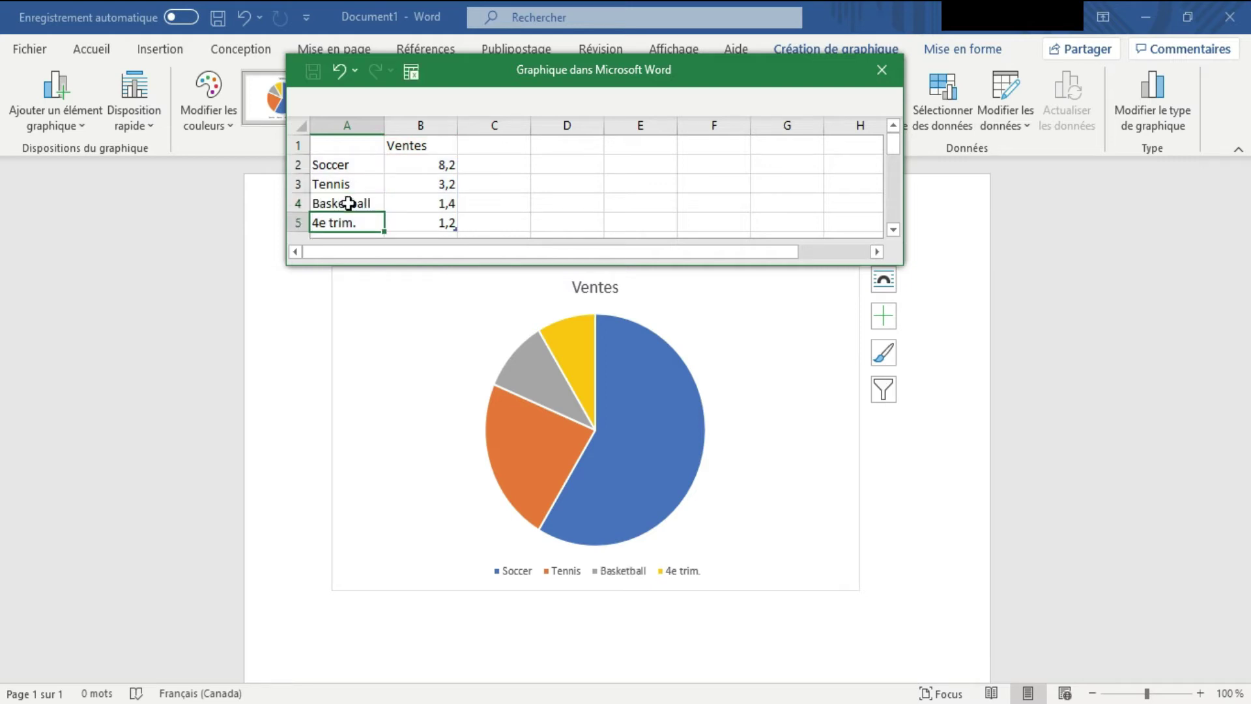
pyautogui.doubleClick(357, 219)
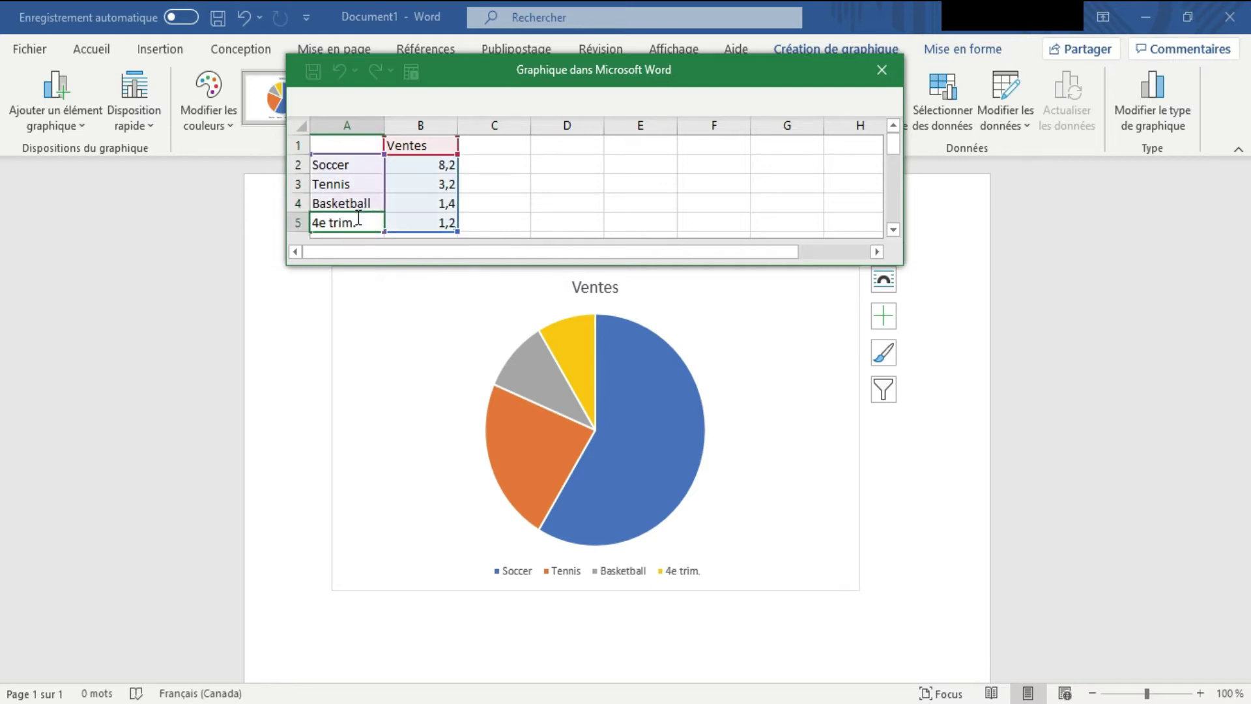
pyautogui.press('BackSpace')
pyautogui.write('Golf')
pyautogui.press('Return')
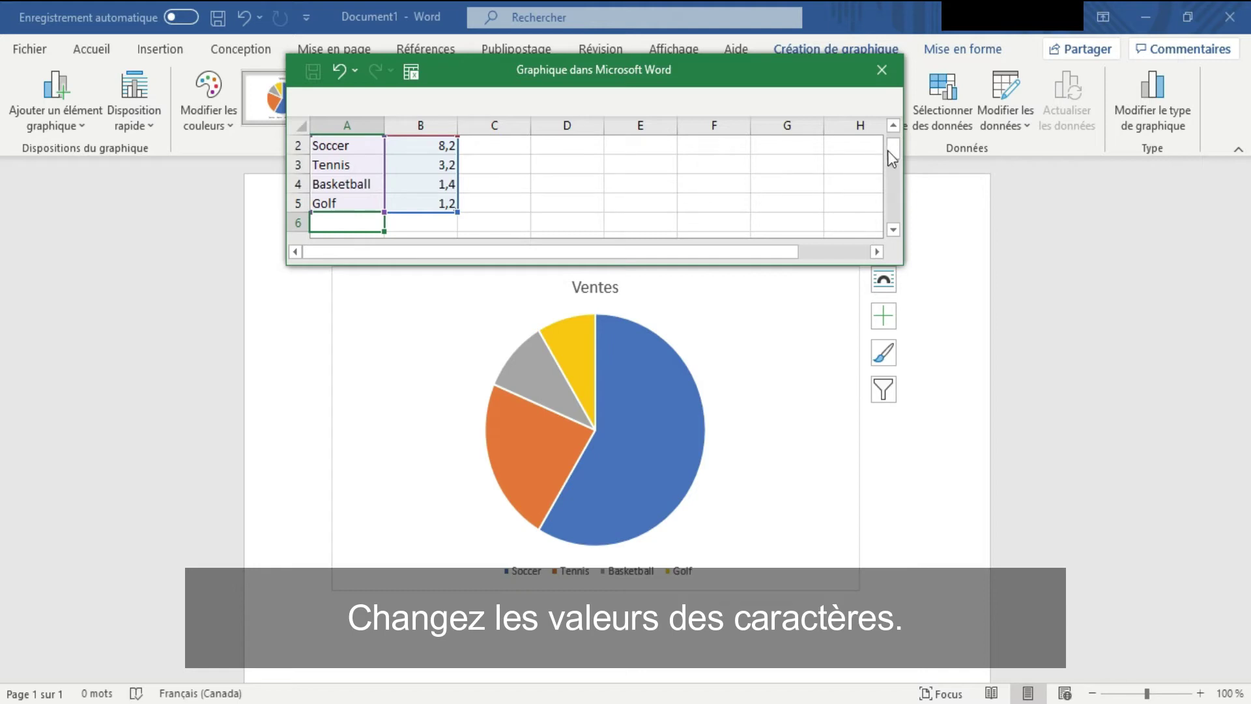
# Step: Set Soccer's value to 20 and Tennis's value to 8 in B2–B3
pyautogui.moveTo(891, 150); pyautogui.dragTo(892, 142)
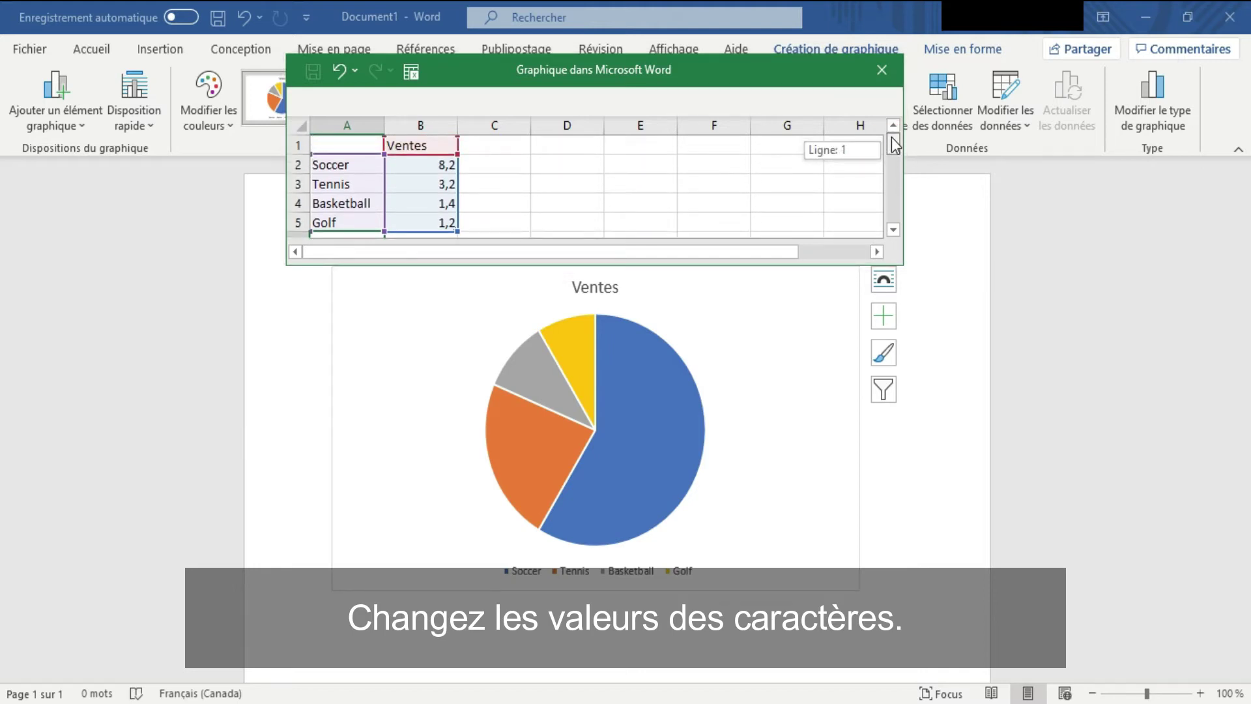
pyautogui.click(442, 164)
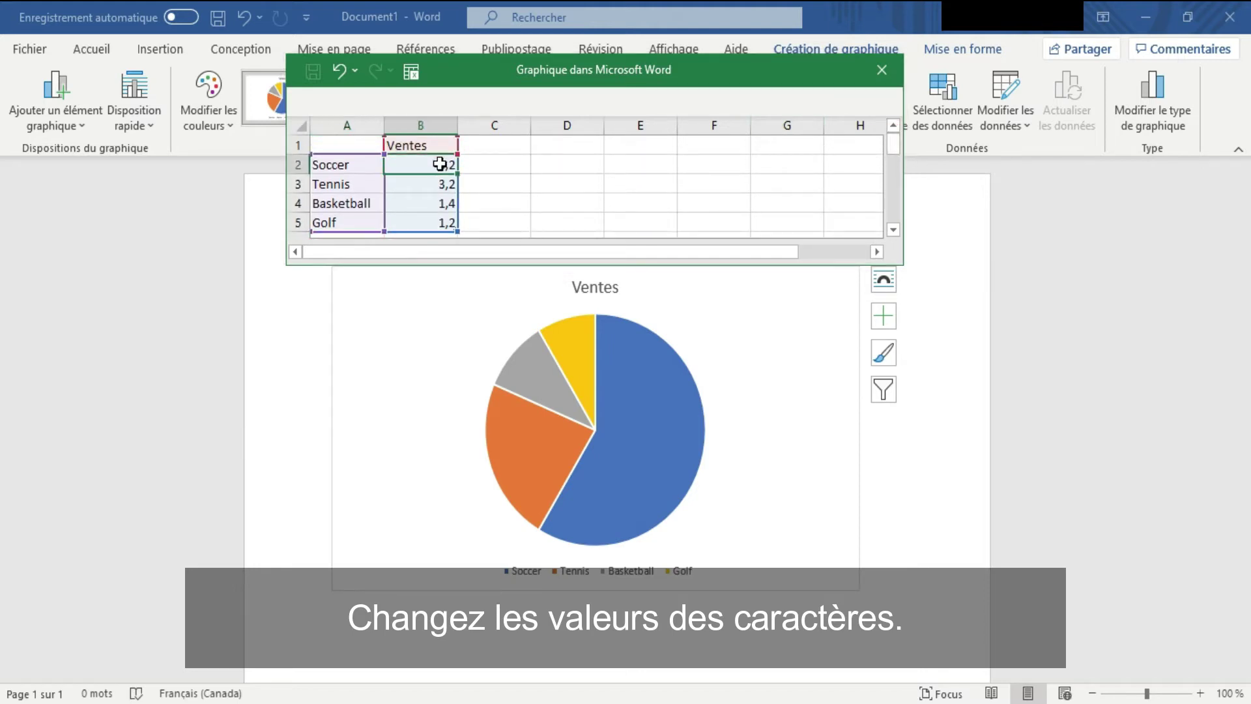
pyautogui.press('BackSpace')
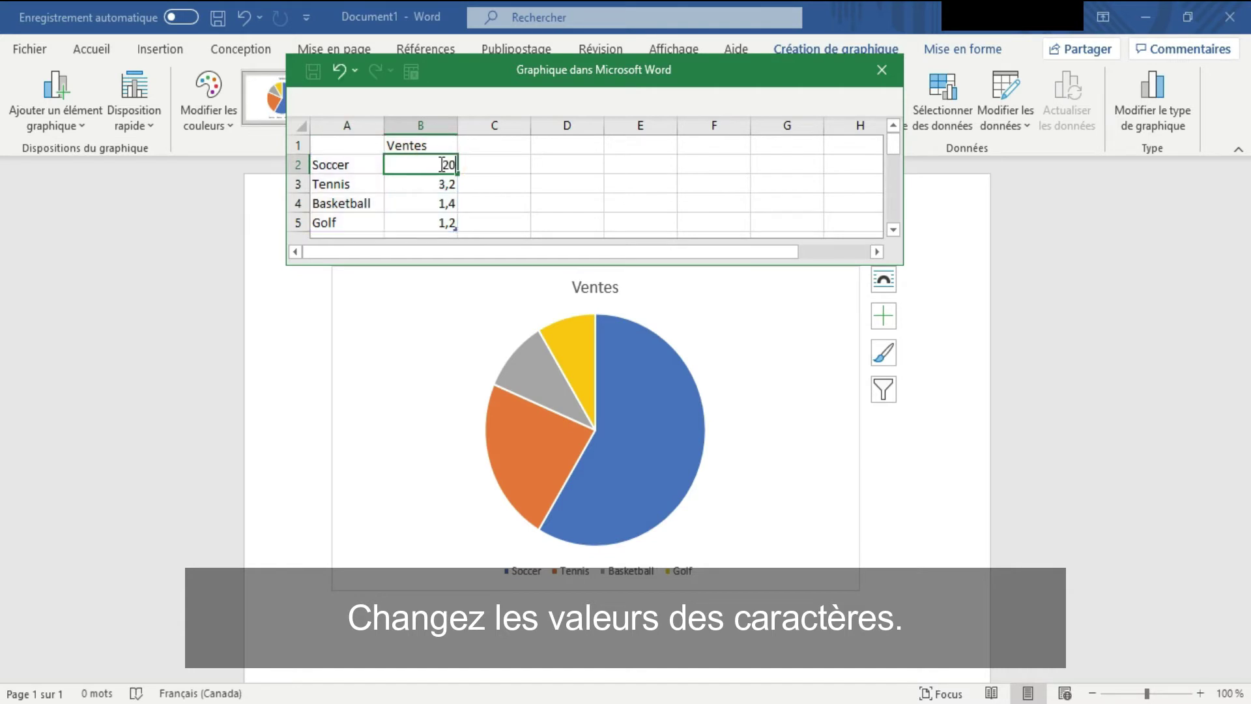
pyautogui.click(440, 184)
pyautogui.doubleClick(440, 184)
pyautogui.press('BackSpace')
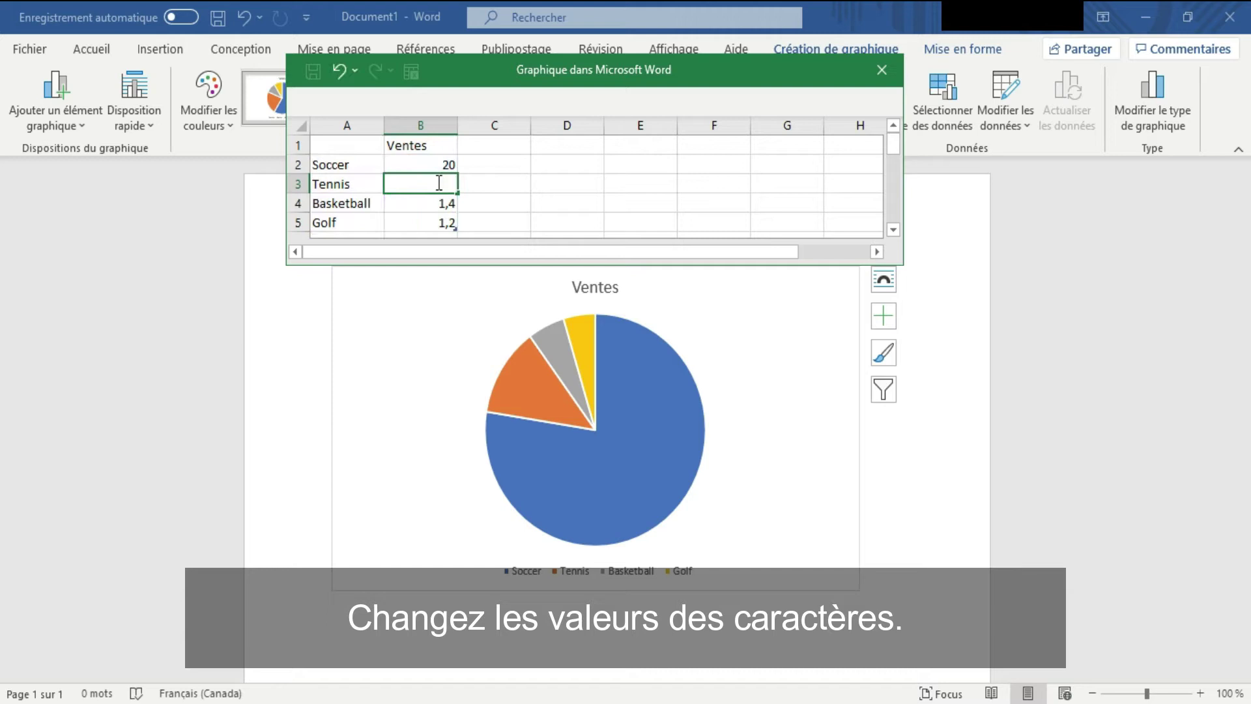
pyautogui.write('8')
pyautogui.click(440, 203)
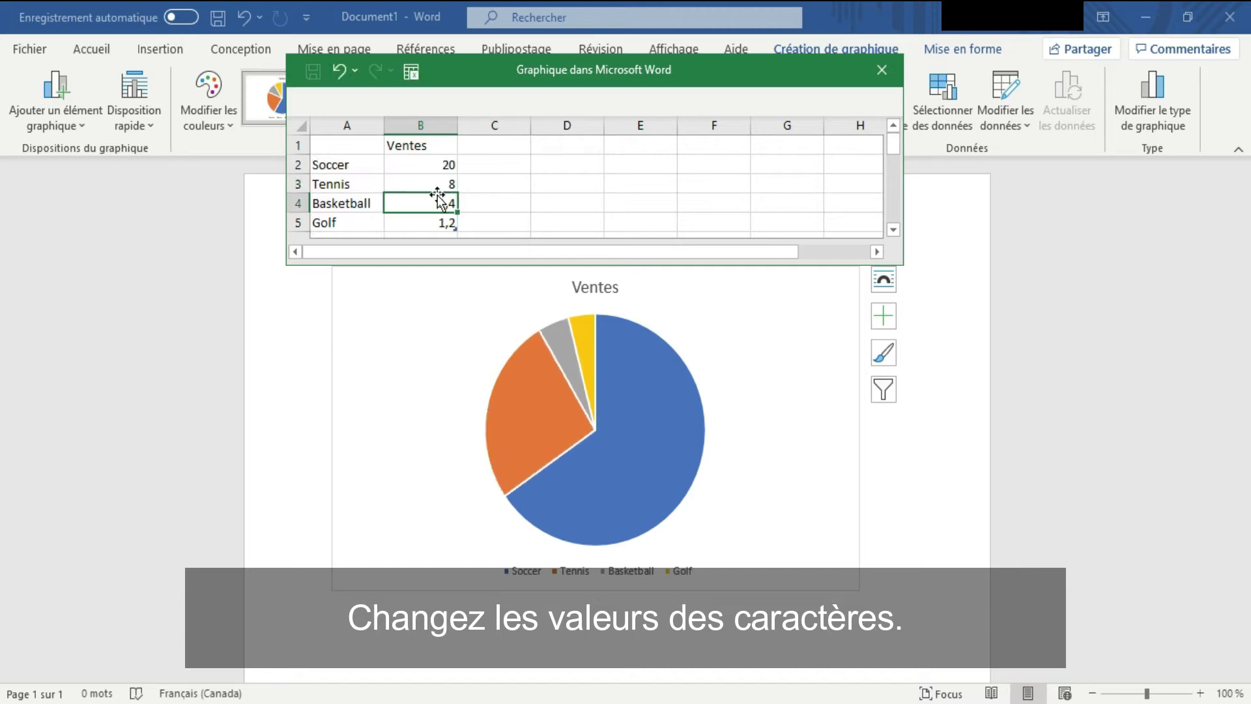
# Step: Set Basketball's value to 12 and Golf's value to 6 in B4–B5
pyautogui.doubleClick(440, 203)
pyautogui.press('BackSpace')
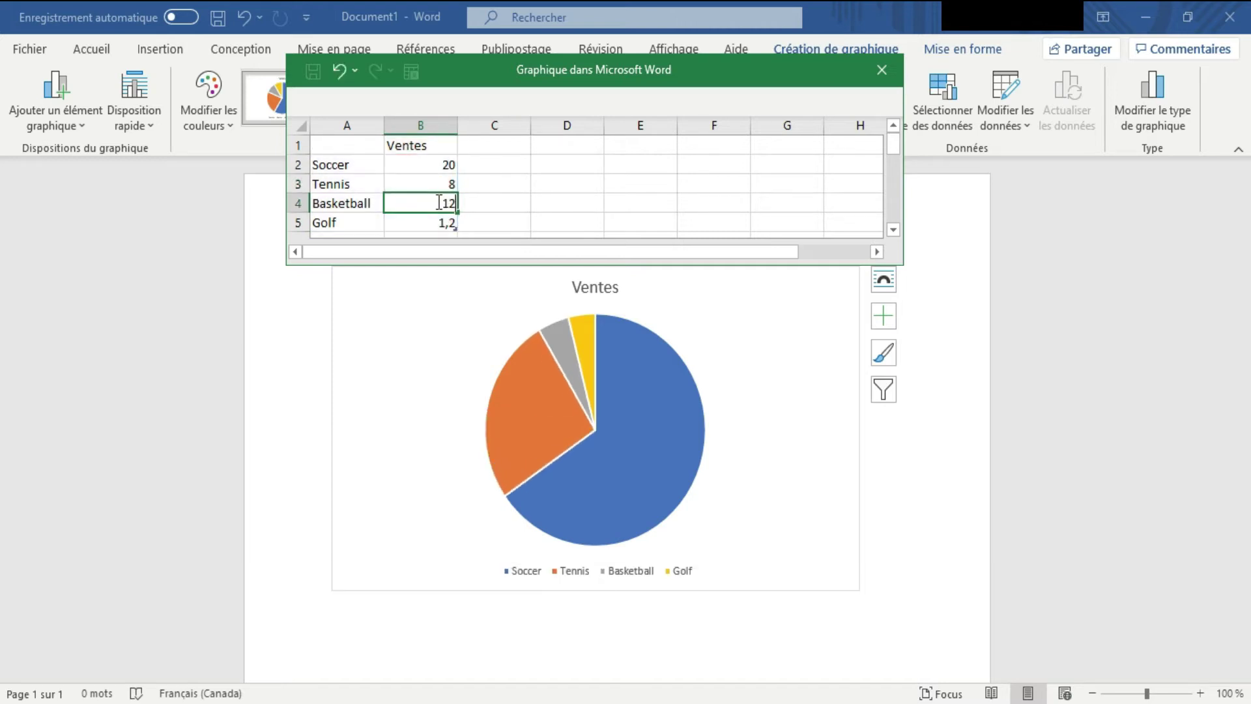
pyautogui.press('Return')
pyautogui.doubleClick(442, 224)
pyautogui.press('BackSpace')
pyautogui.write('6')
pyautogui.press('Return')
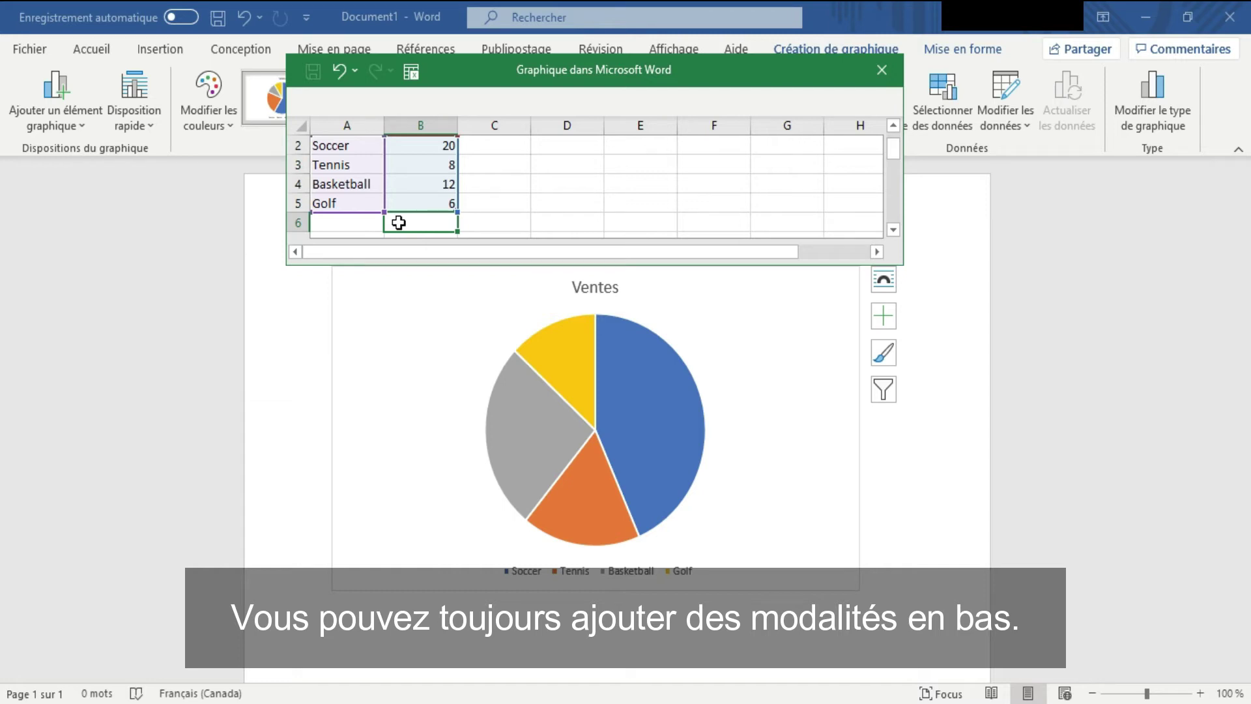
# Step: Close the chart's data sheet window
pyautogui.click(897, 151)
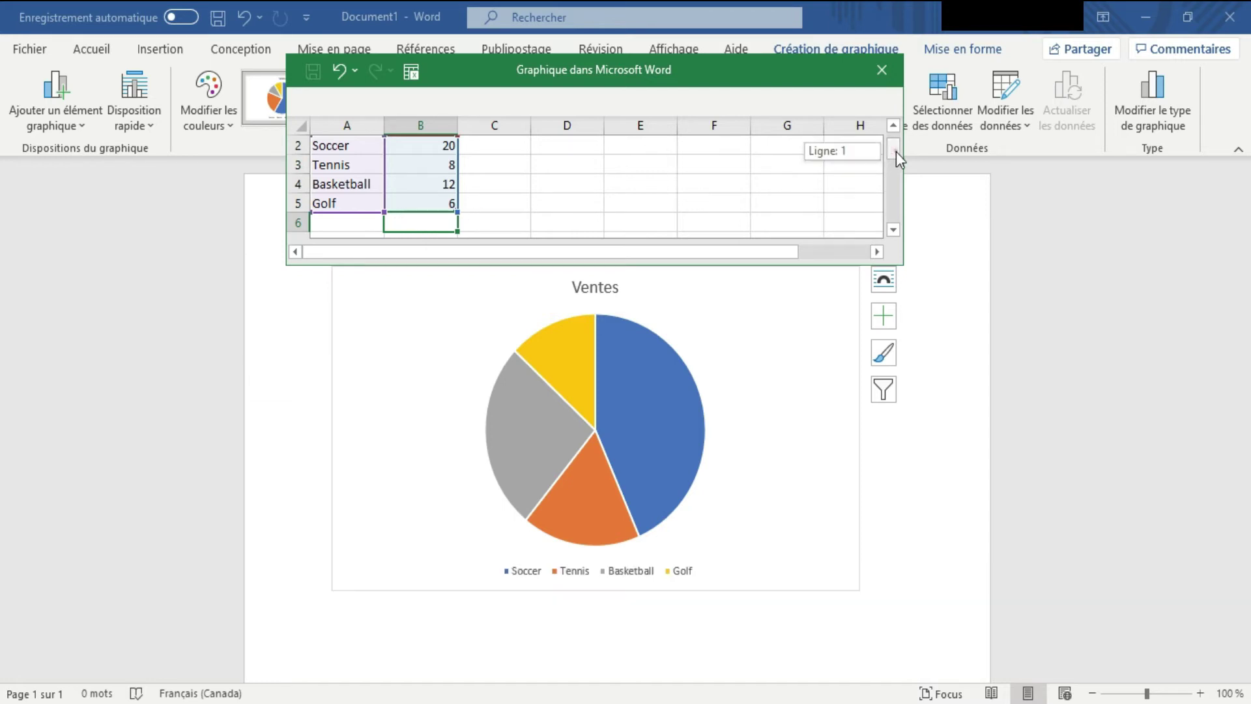
pyautogui.moveTo(897, 152); pyautogui.dragTo(896, 140)
pyautogui.click(882, 69)
# Step: Replace the Ventes title with 'Sports préférés des élèves de la classe de' plus the teacher's name
pyautogui.click(601, 288)
pyautogui.click(617, 288)
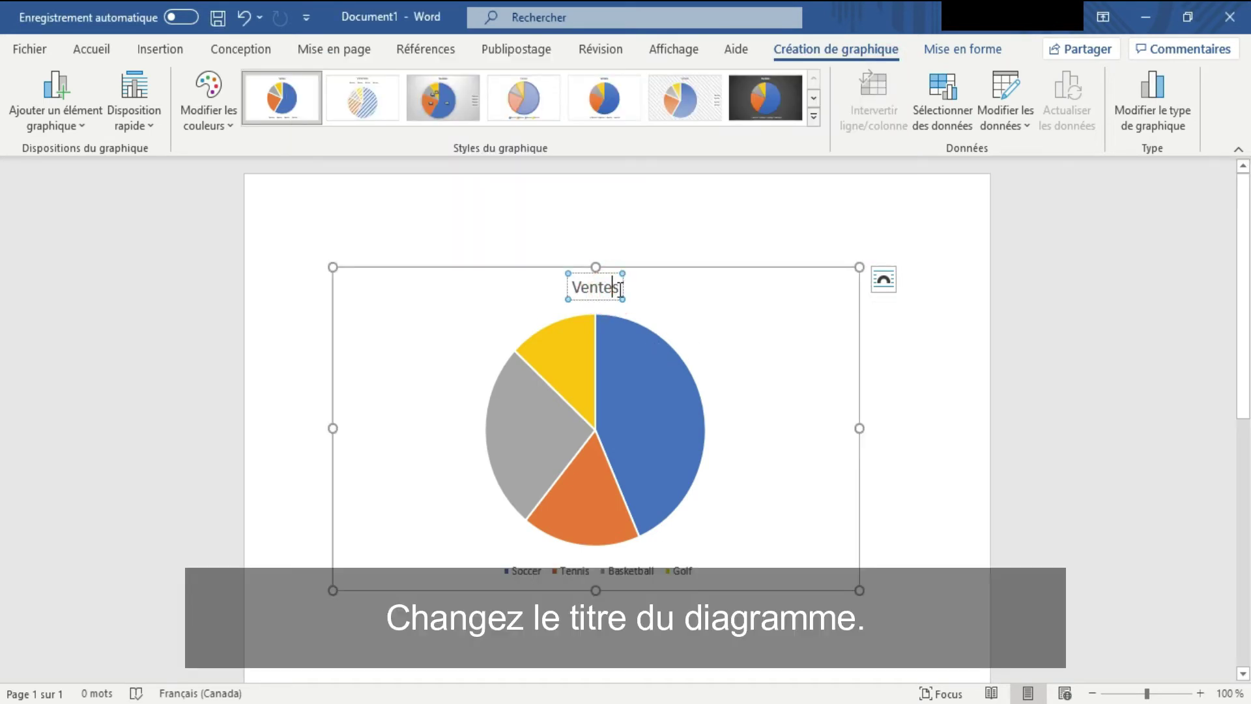
pyautogui.press('BackSpace')
pyautogui.press('BackSpace')
pyautogui.press('BackSpace')
pyautogui.write('Soprts préférés')
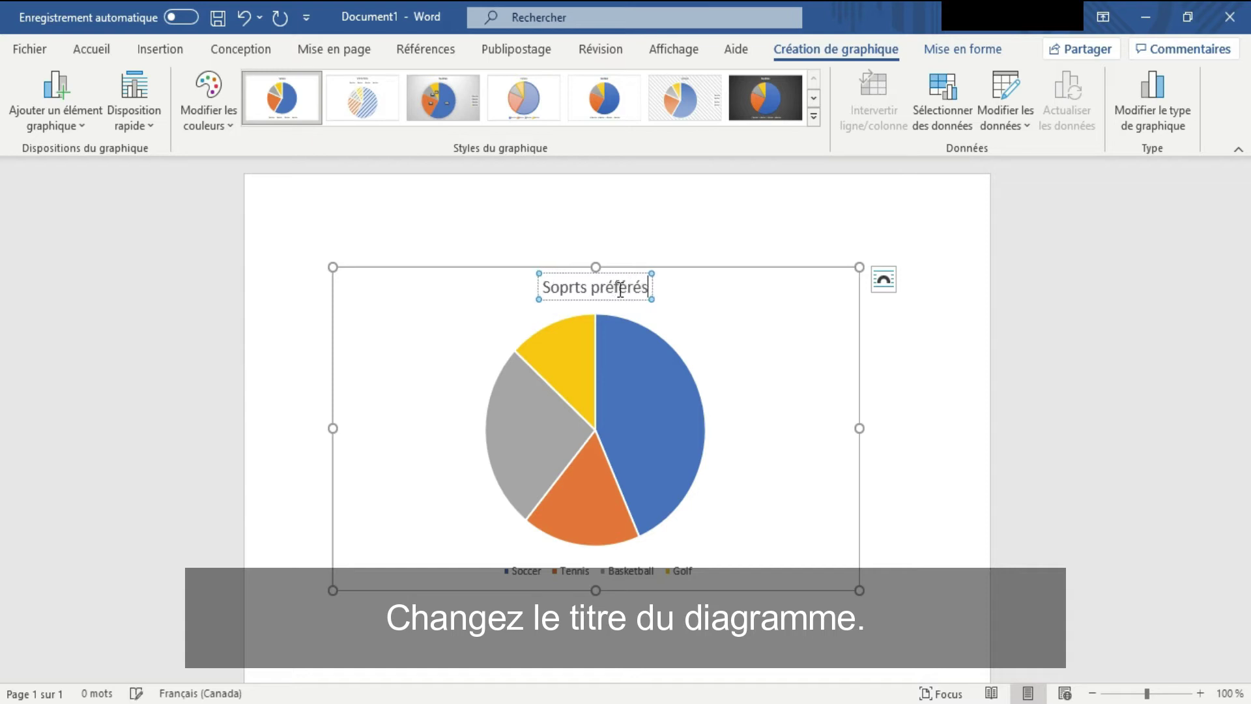
pyautogui.click(569, 290)
pyautogui.press('BackSpace')
pyautogui.press('BackSpace')
pyautogui.write('po')
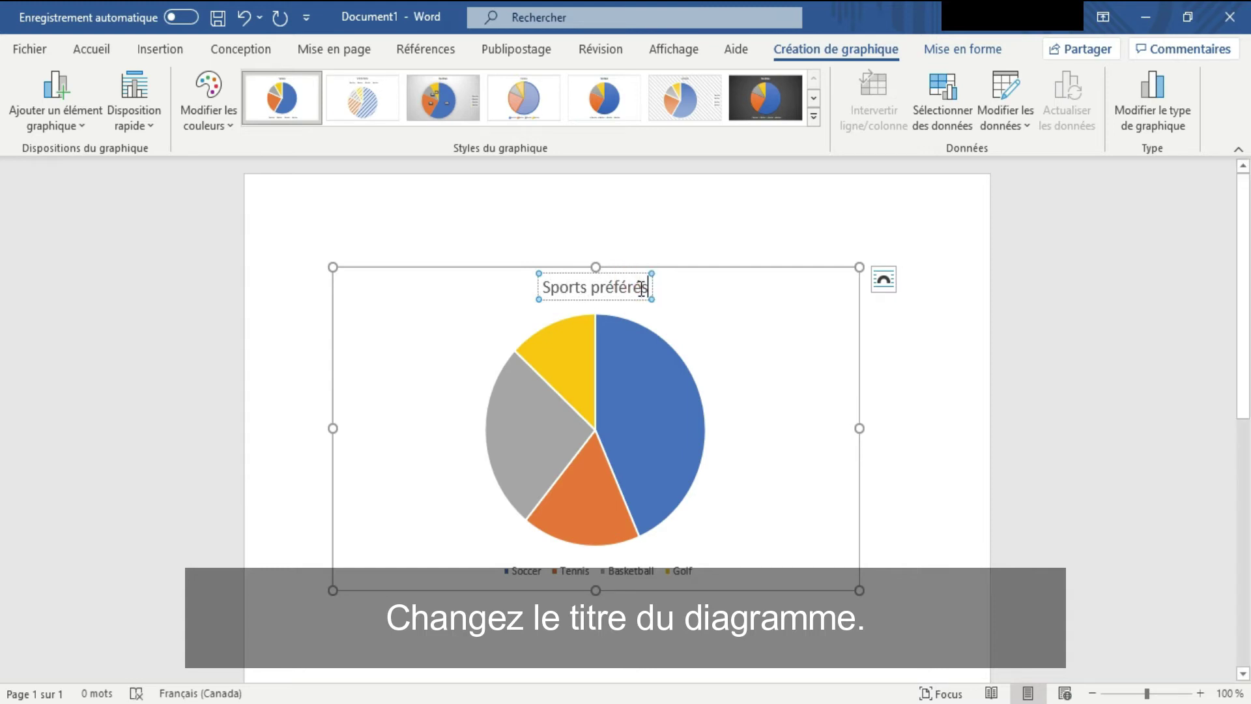
pyautogui.write(' de')
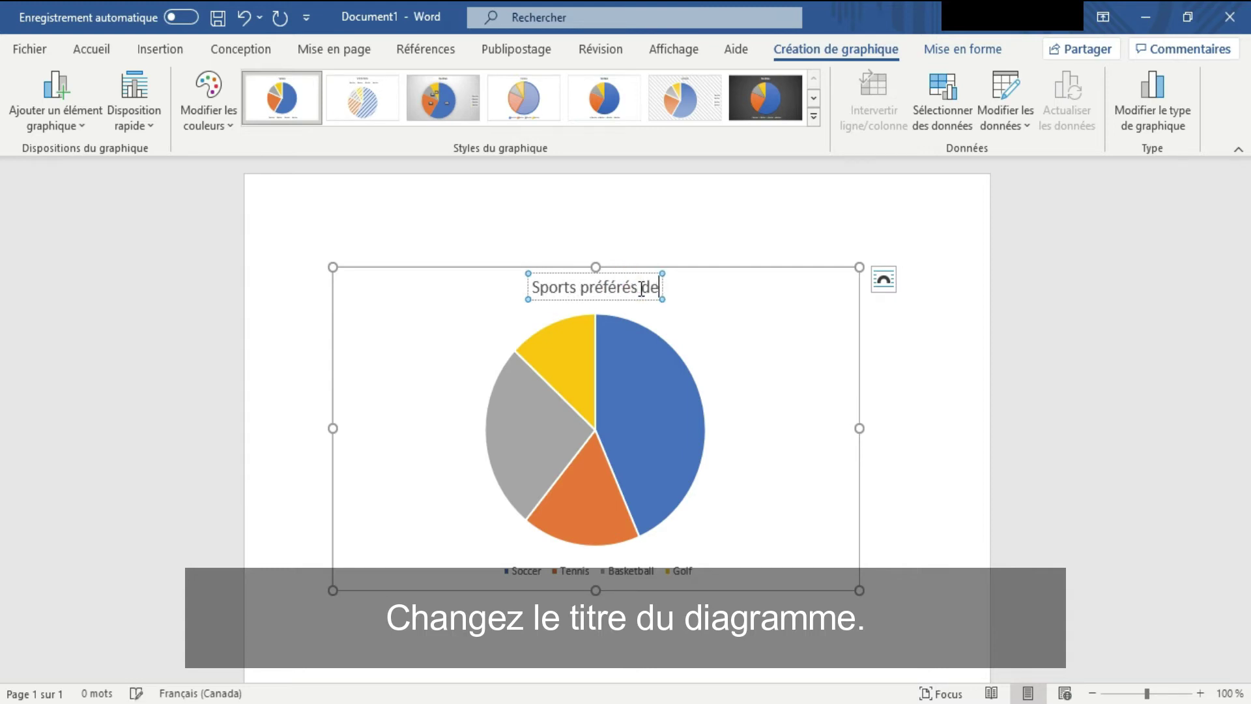
pyautogui.write('s élèves de la classe de m')
pyautogui.press('BackSpace')
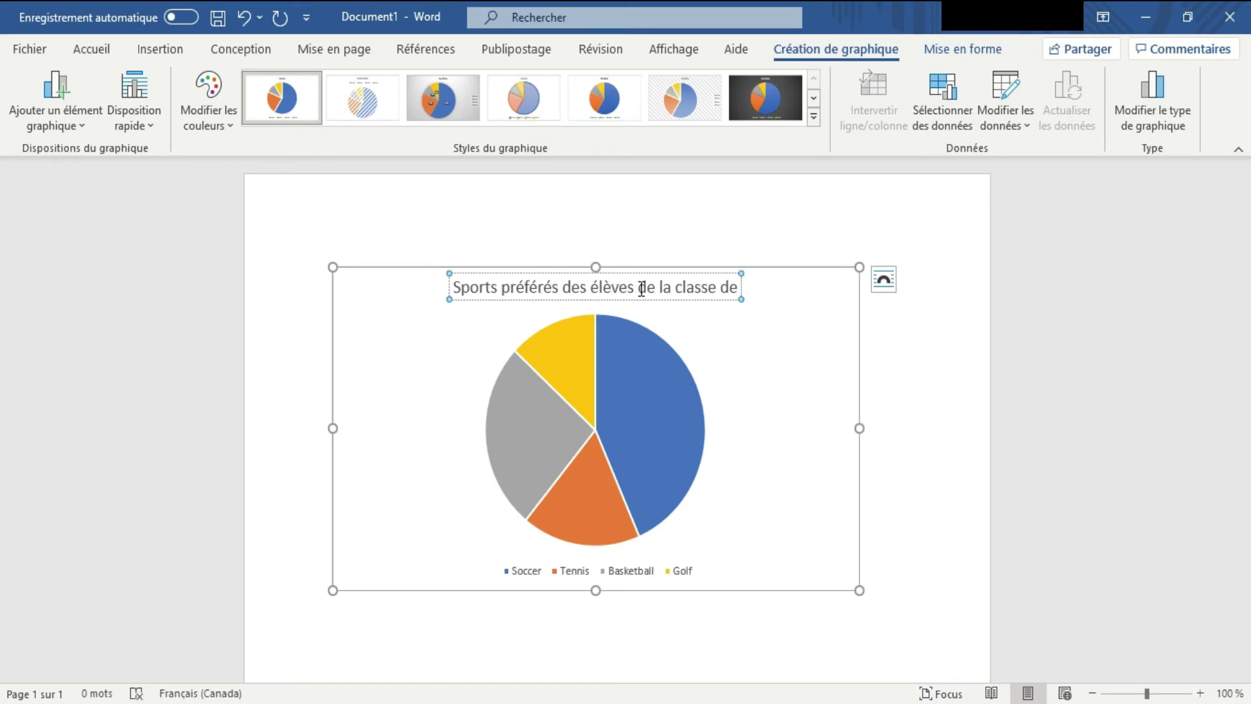
pyautogui.write('Mme Picard')
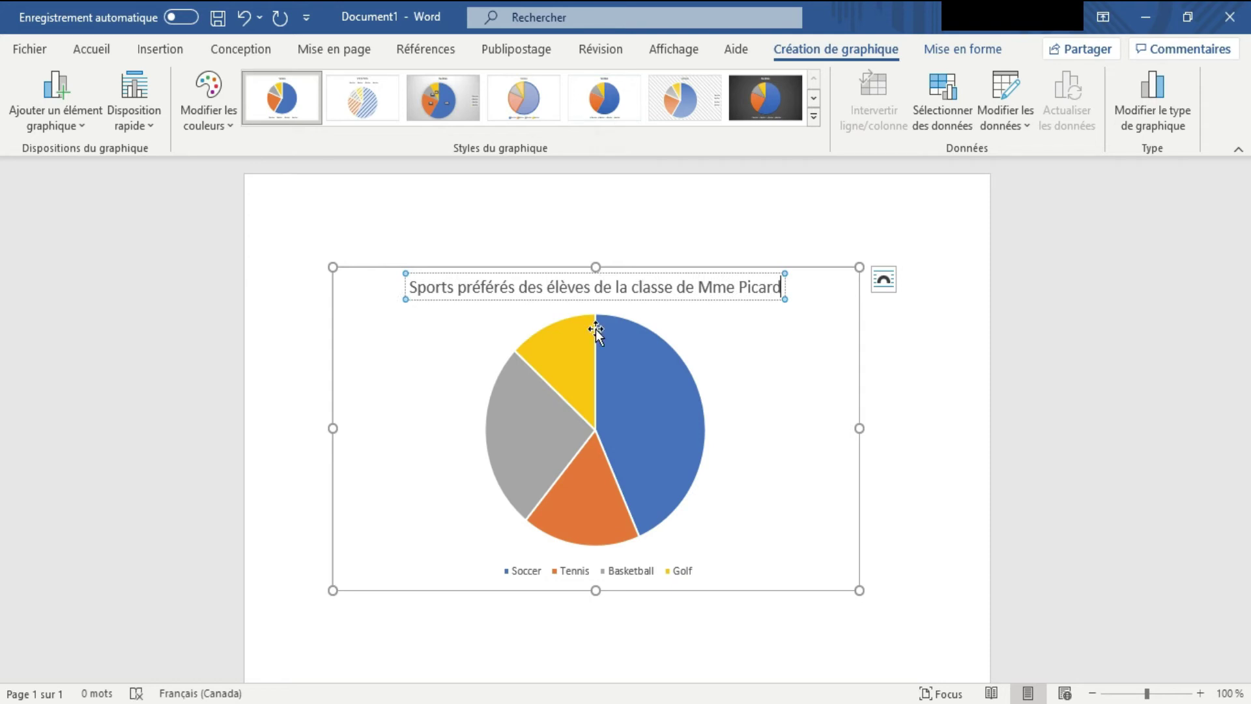
pyautogui.click(545, 412)
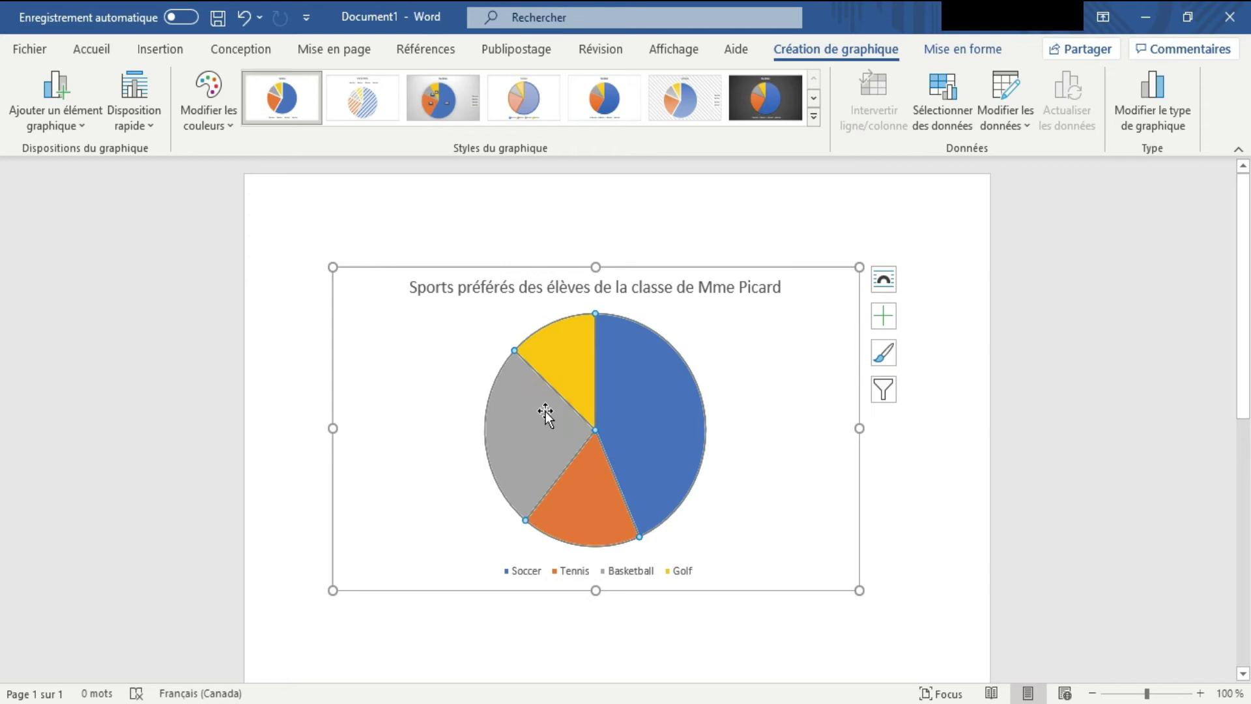
# Step: Give the Basketball slice a solid fill in light green #4BFF9C
pyautogui.click(546, 412)
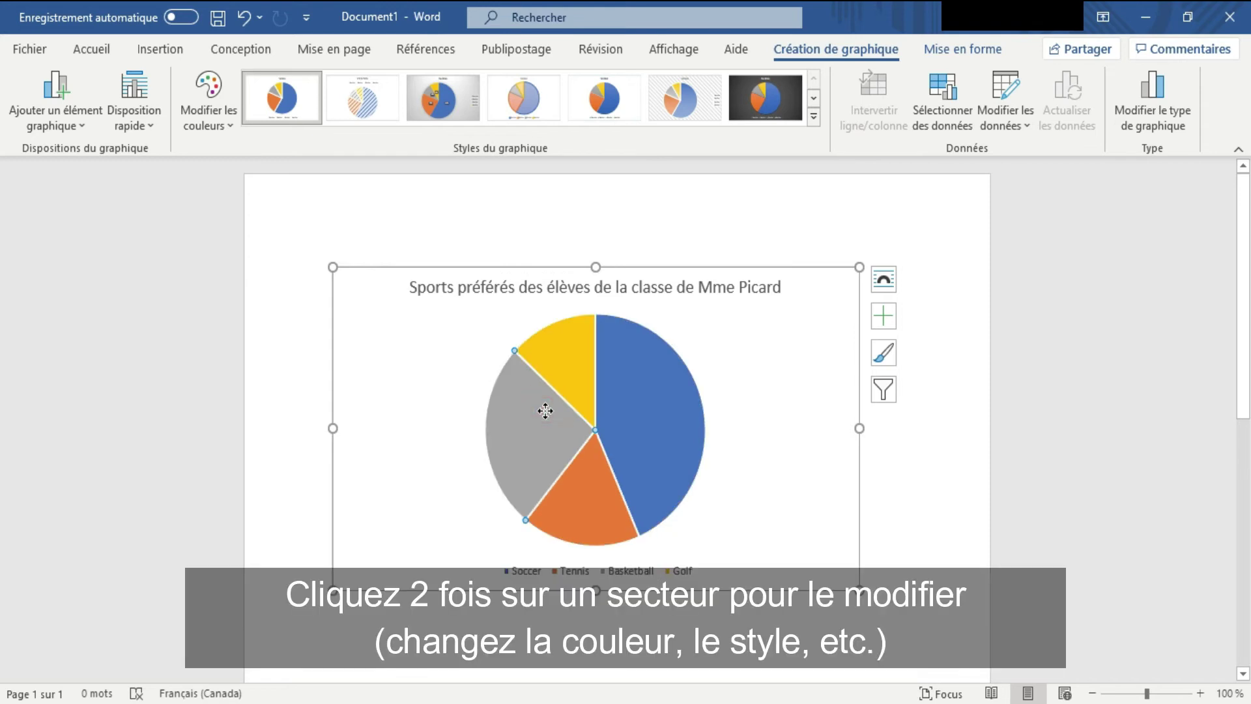
pyautogui.doubleClick(546, 410)
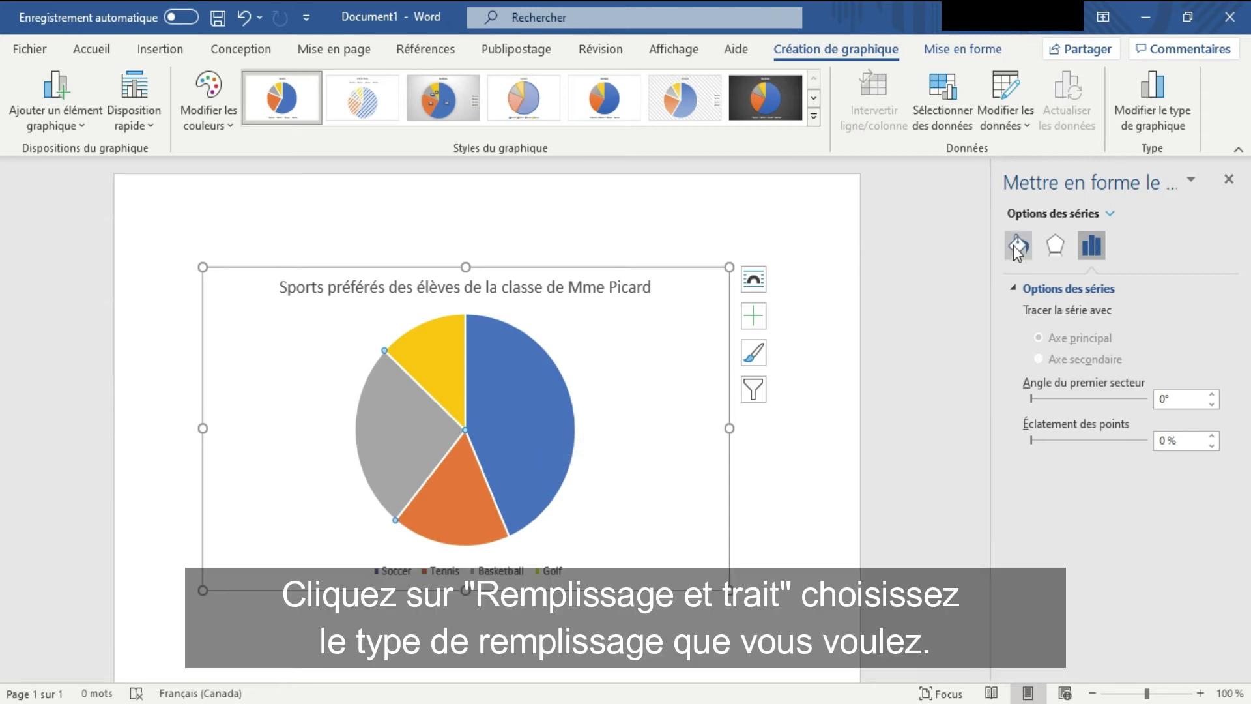
pyautogui.click(1023, 245)
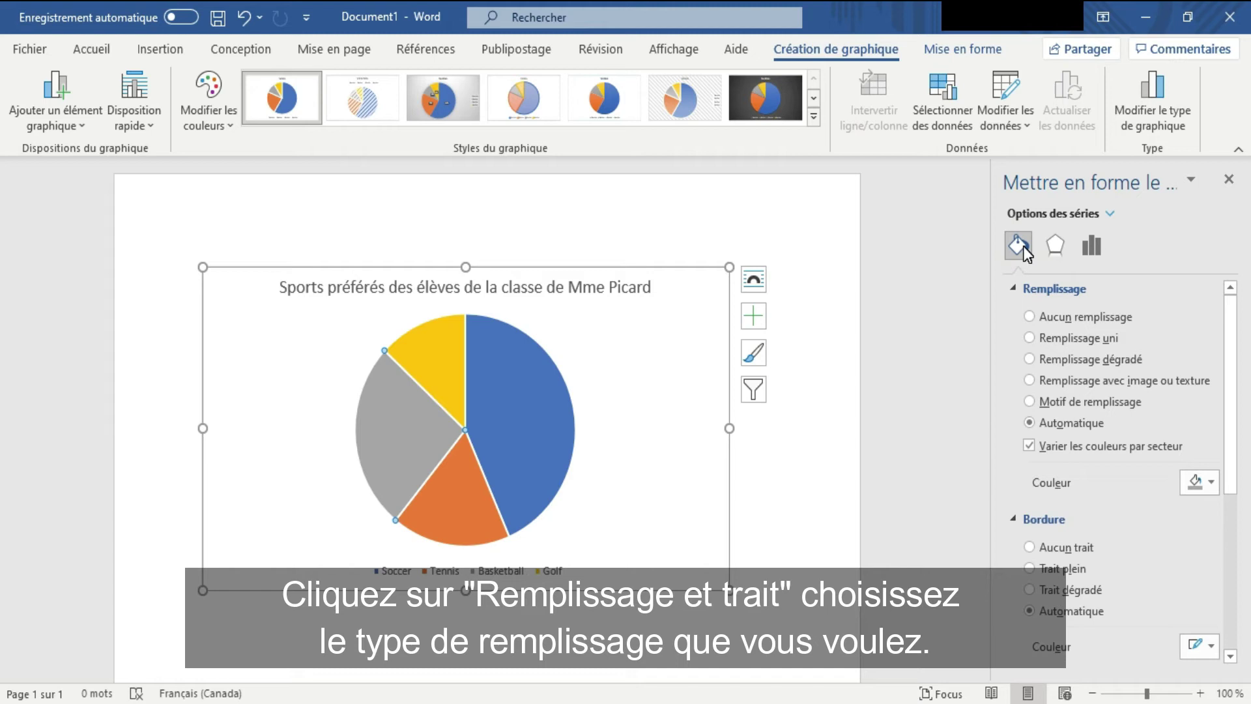
pyautogui.click(1031, 338)
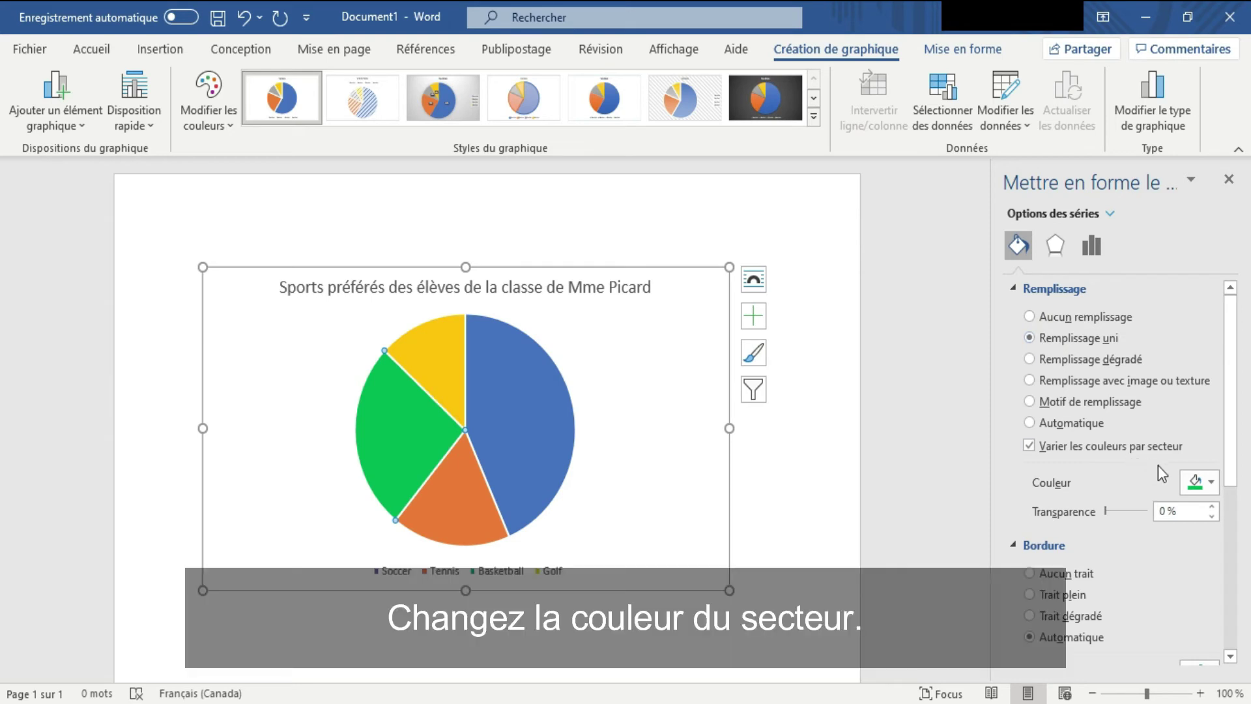
pyautogui.click(1193, 480)
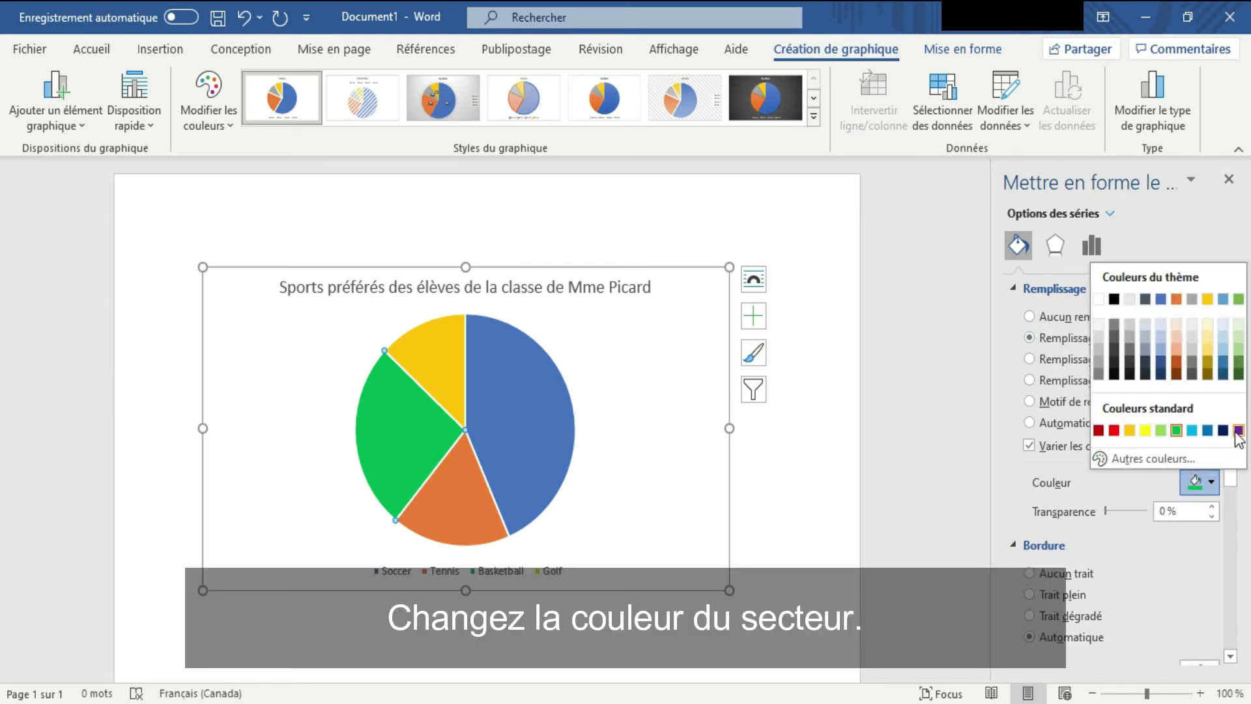
pyautogui.click(1190, 461)
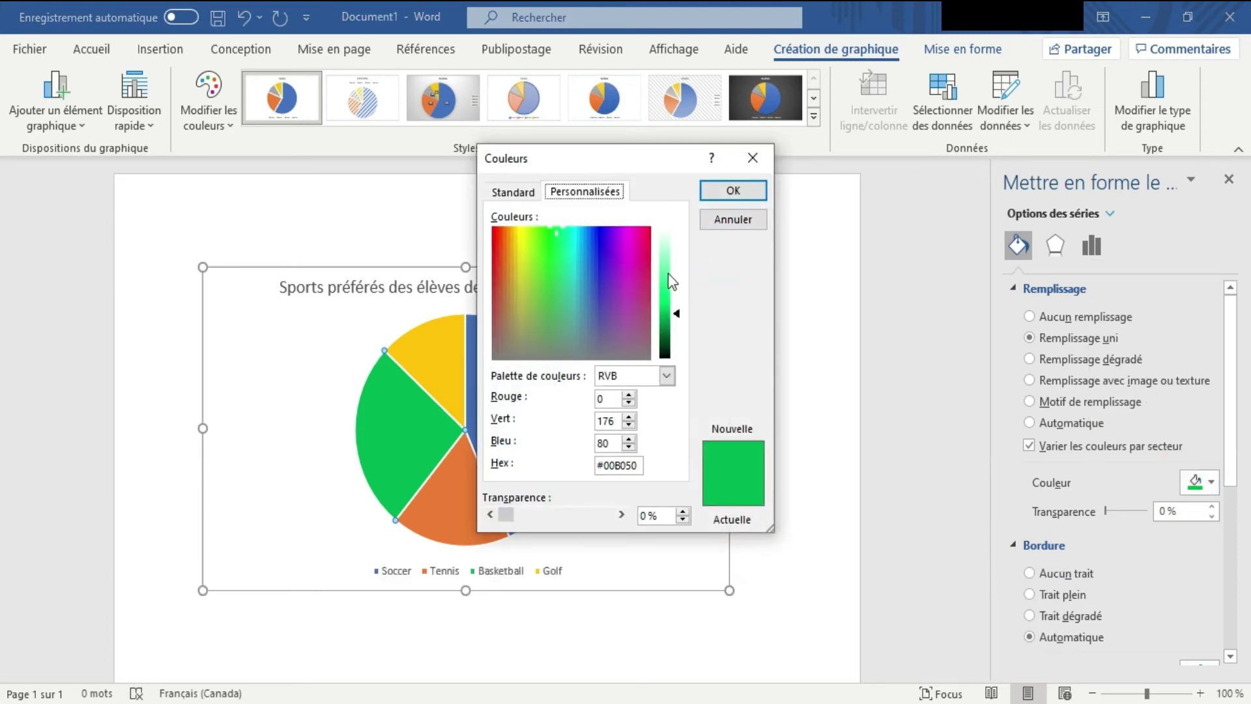
pyautogui.click(666, 275)
pyautogui.click(716, 195)
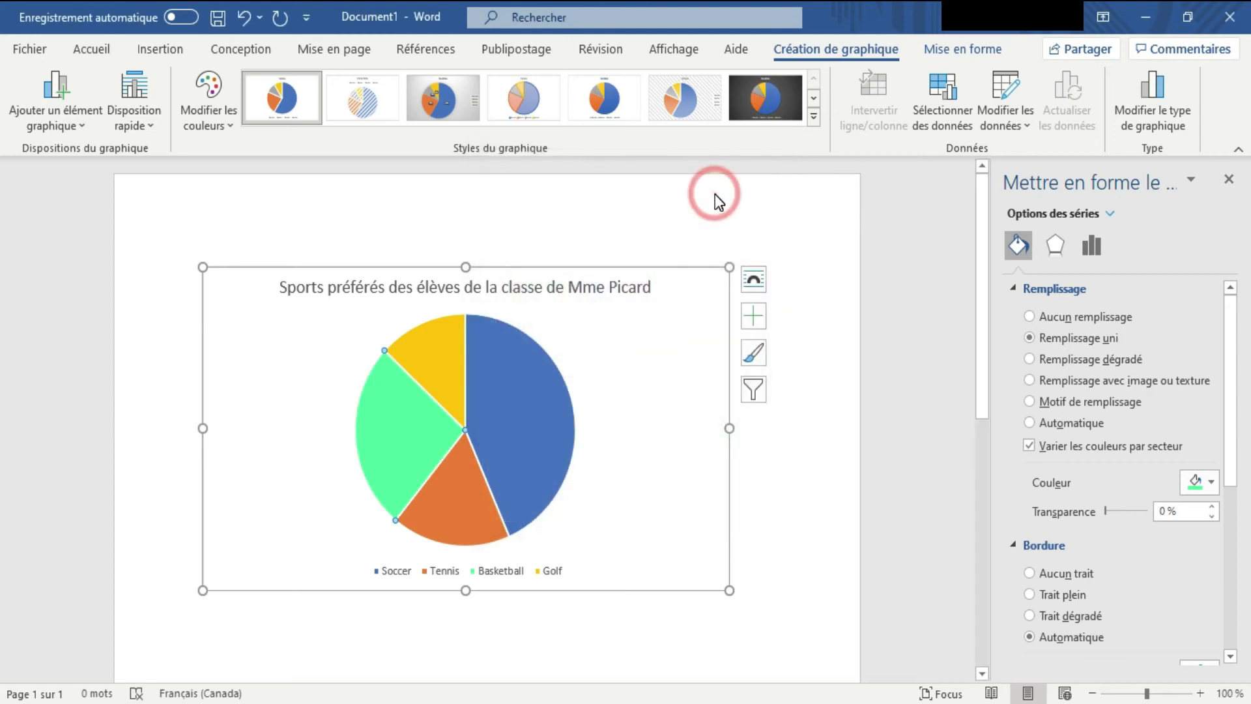
# Step: Fill the Soccer slice with a salmon colour from the preset palette
pyautogui.click(527, 387)
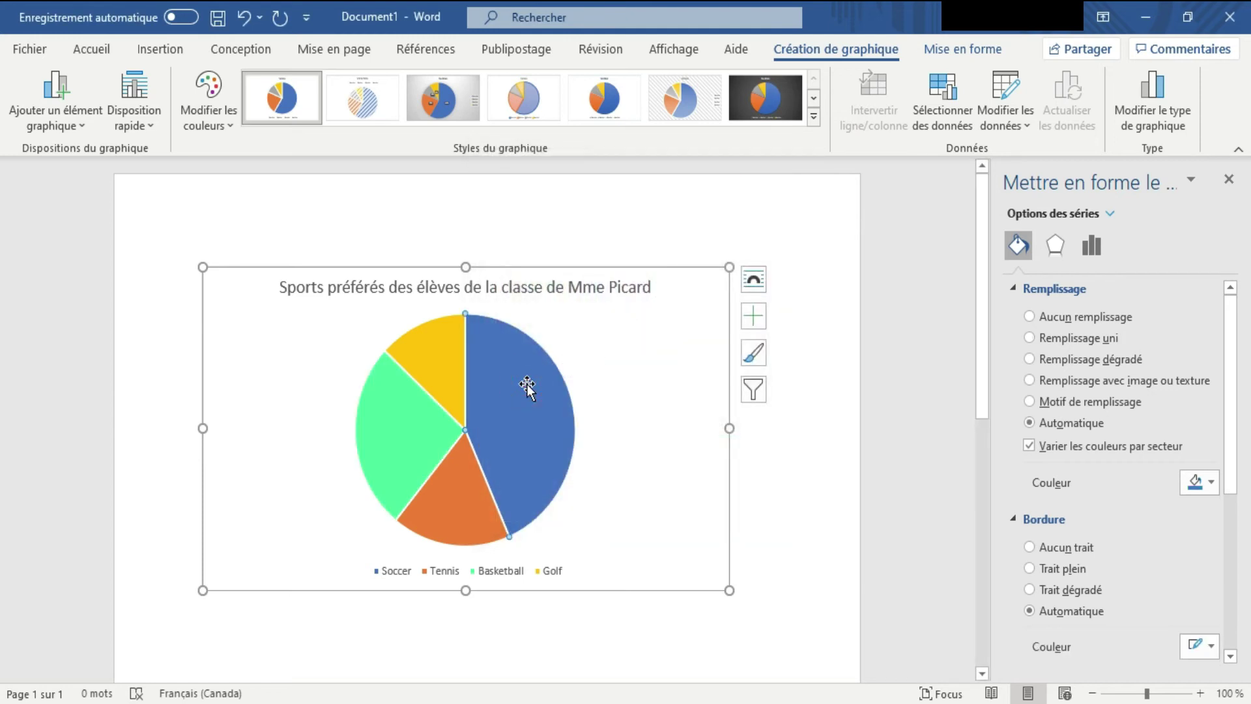
pyautogui.click(1187, 483)
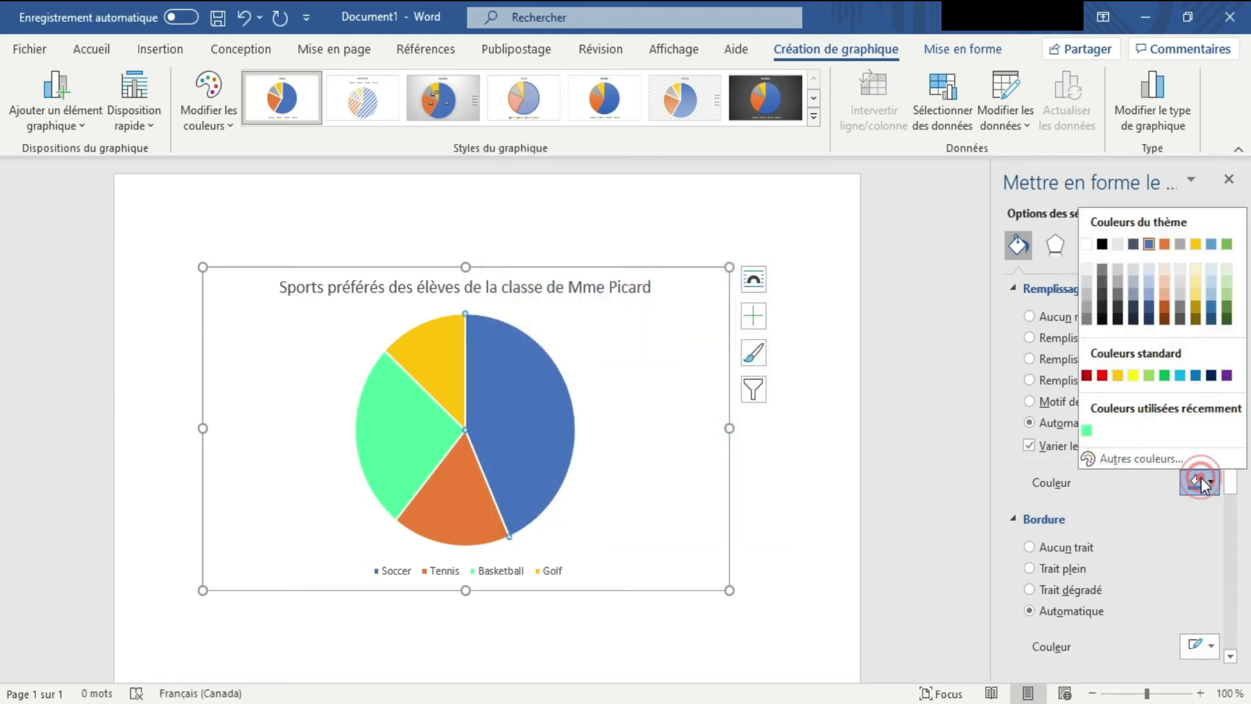
pyautogui.click(1178, 460)
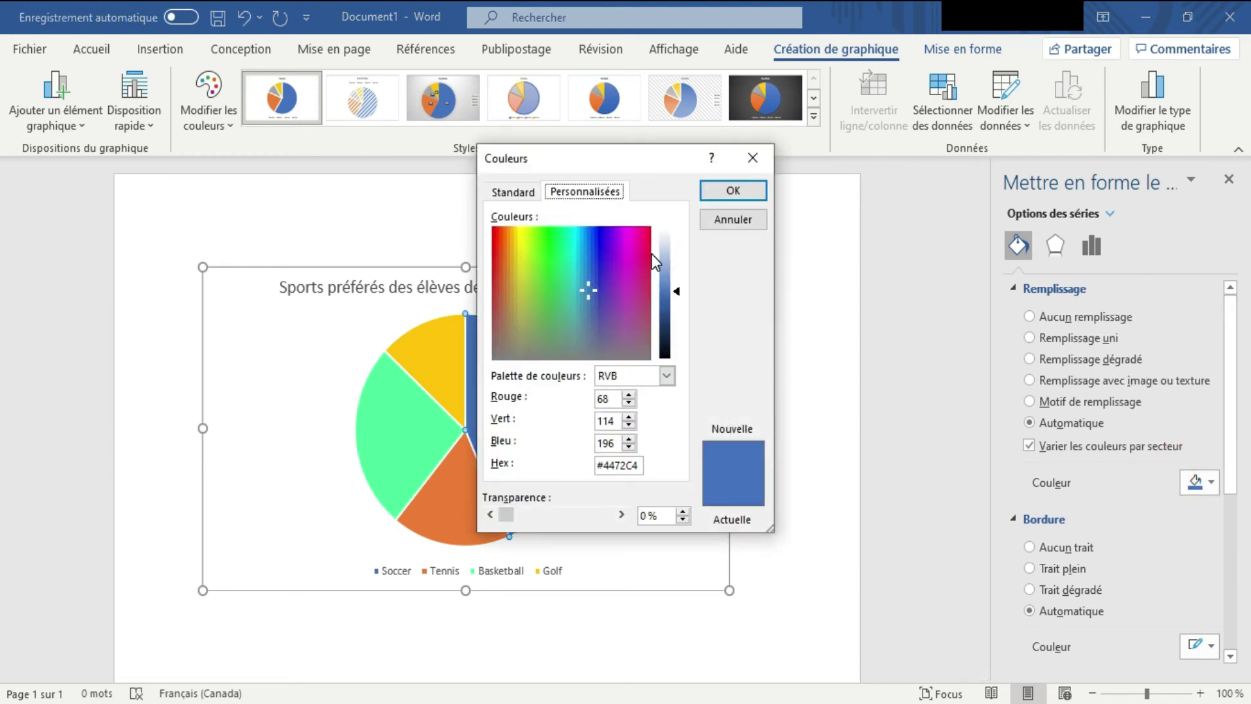
pyautogui.click(522, 192)
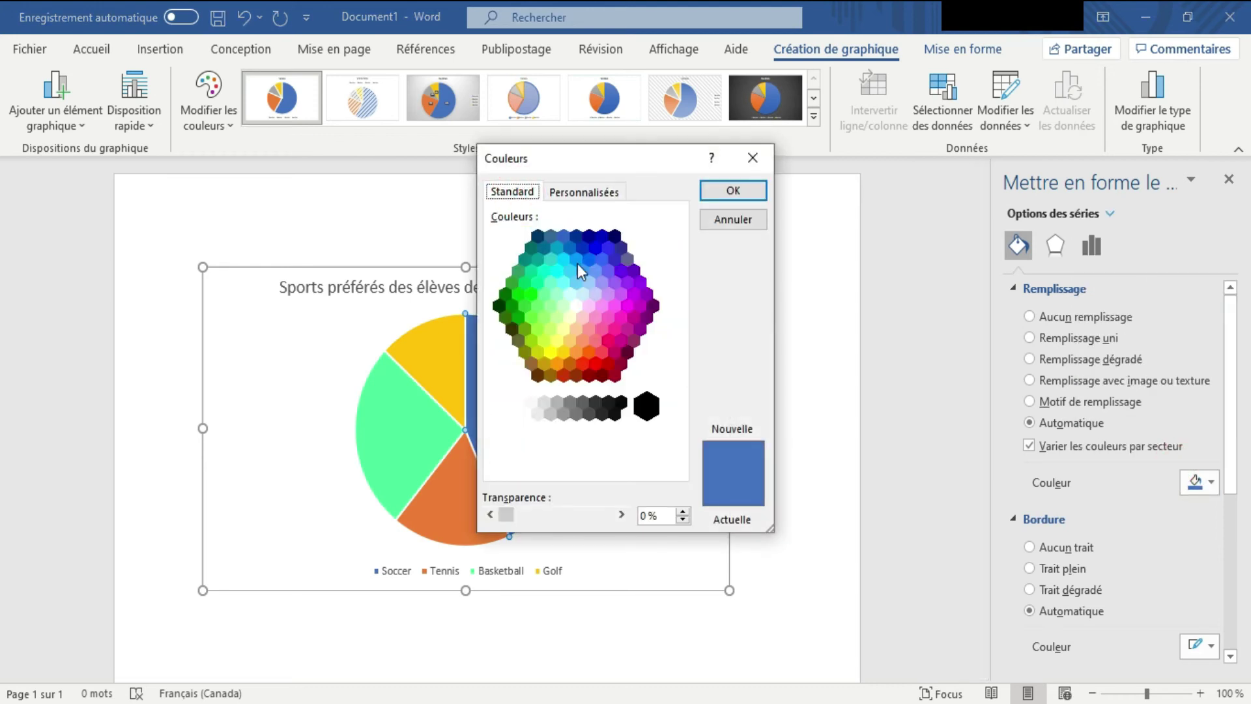
pyautogui.click(581, 340)
pyautogui.click(728, 190)
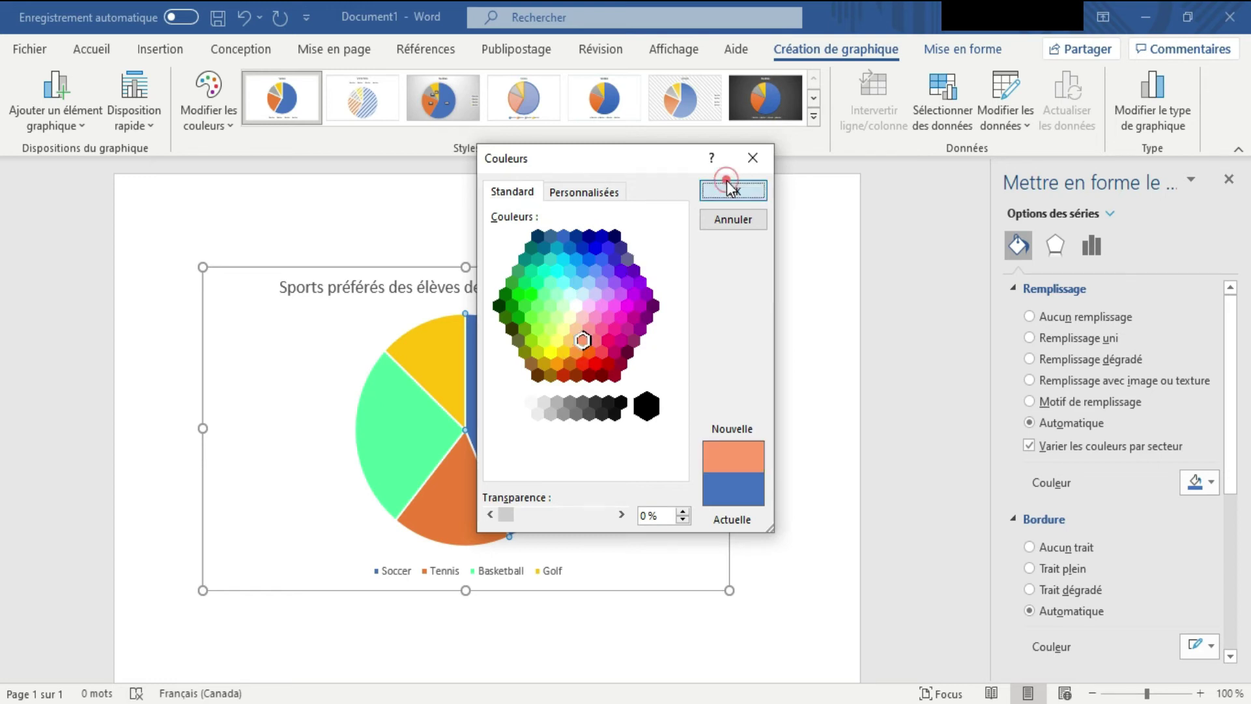
# Step: Fill the Golf slice with a light pastel cyan
pyautogui.click(425, 358)
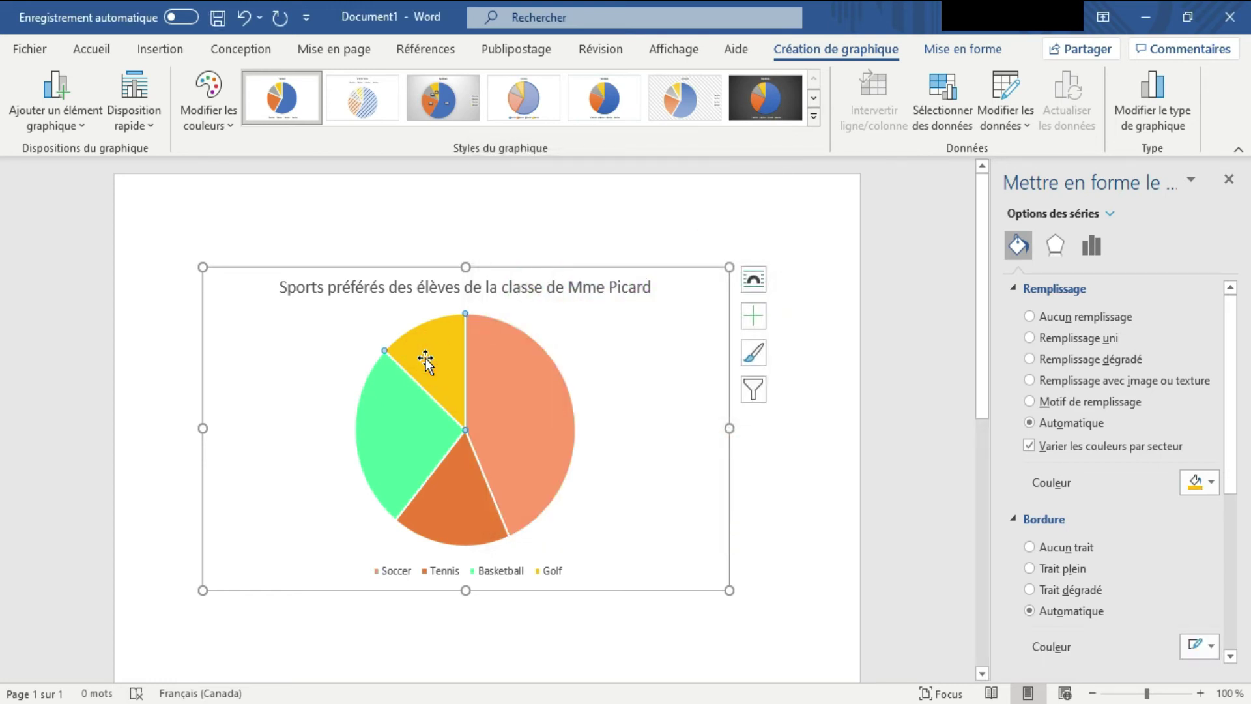
pyautogui.click(1212, 482)
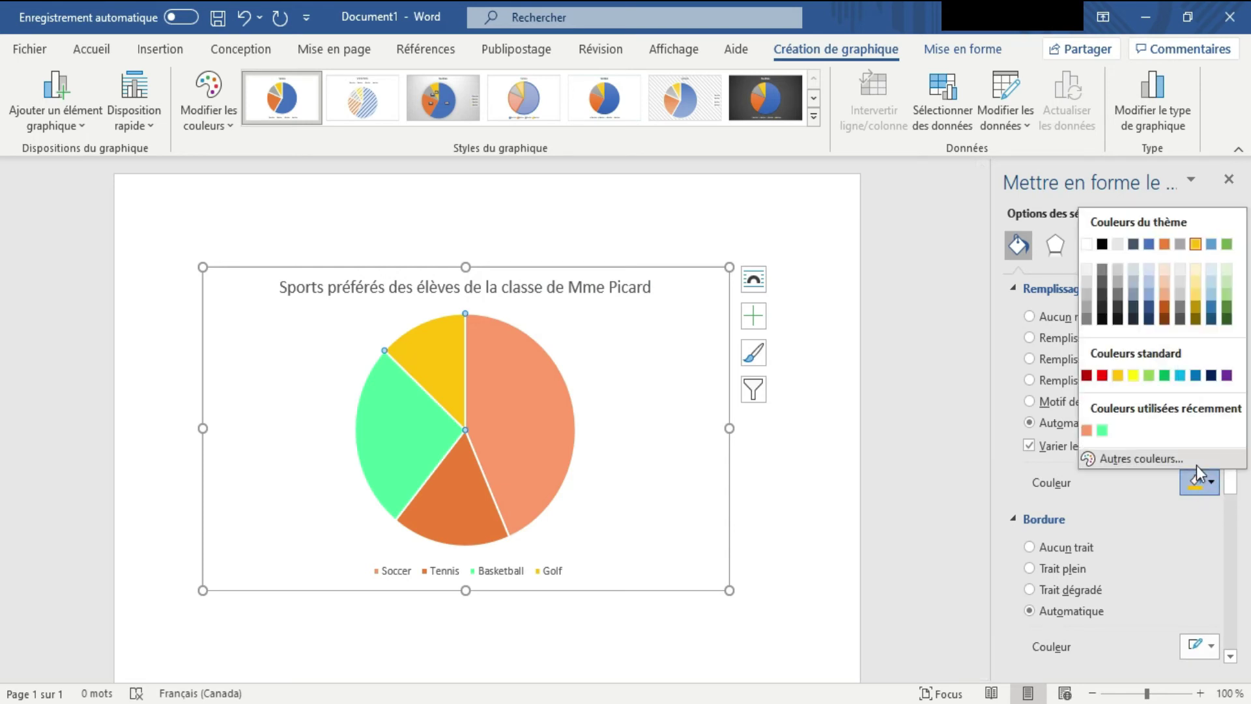
pyautogui.click(1196, 464)
pyautogui.click(573, 264)
pyautogui.moveTo(574, 267); pyautogui.dragTo(572, 250)
pyautogui.click(665, 264)
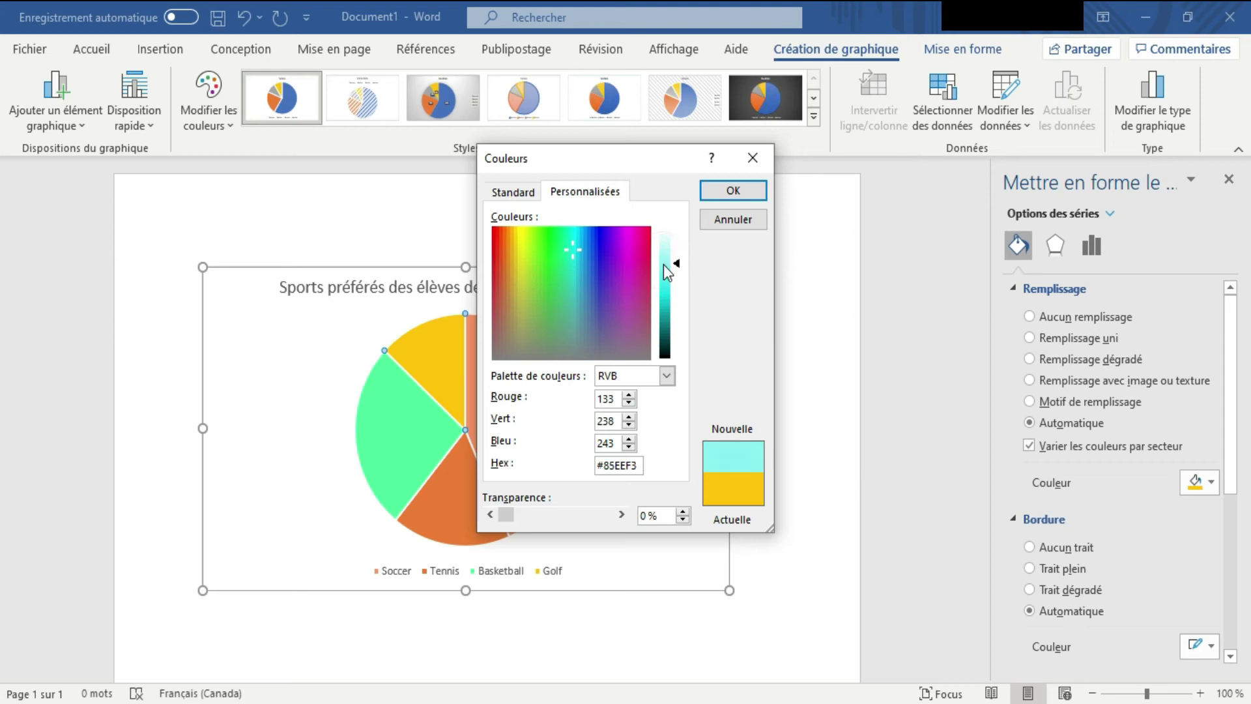
pyautogui.click(706, 198)
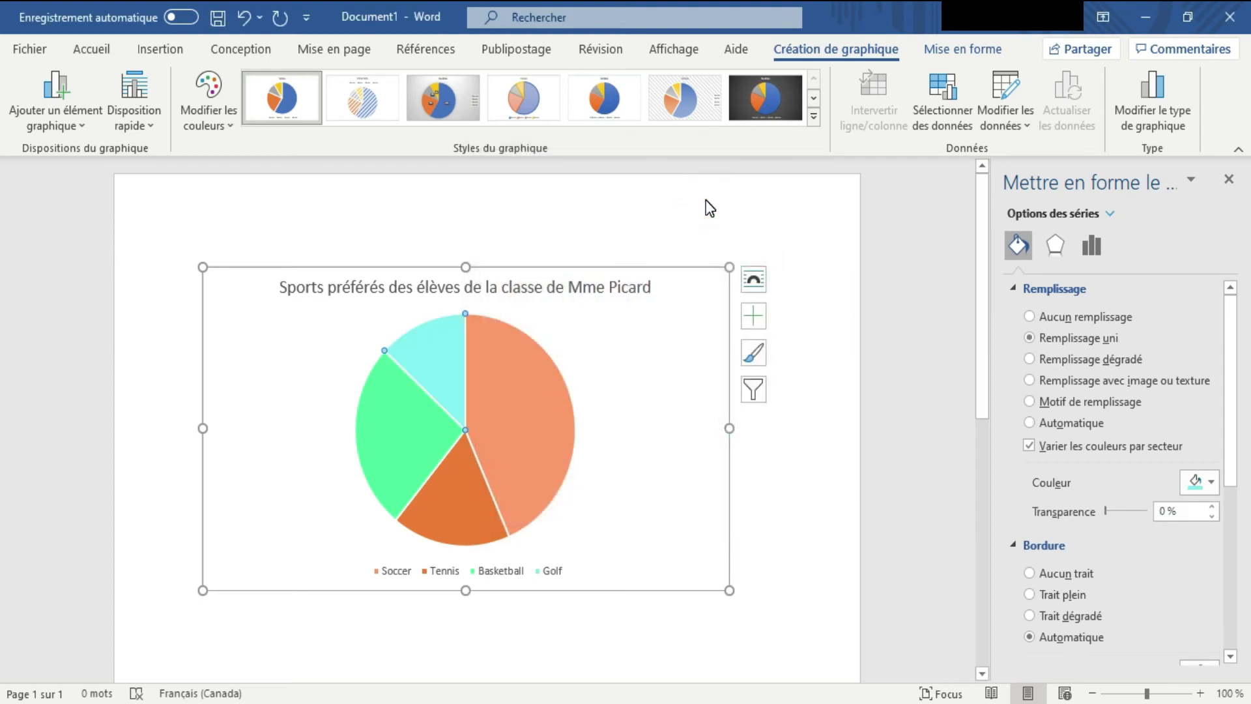
# Step: Fill the Tennis slice with pale yellow #F1F561
pyautogui.click(466, 476)
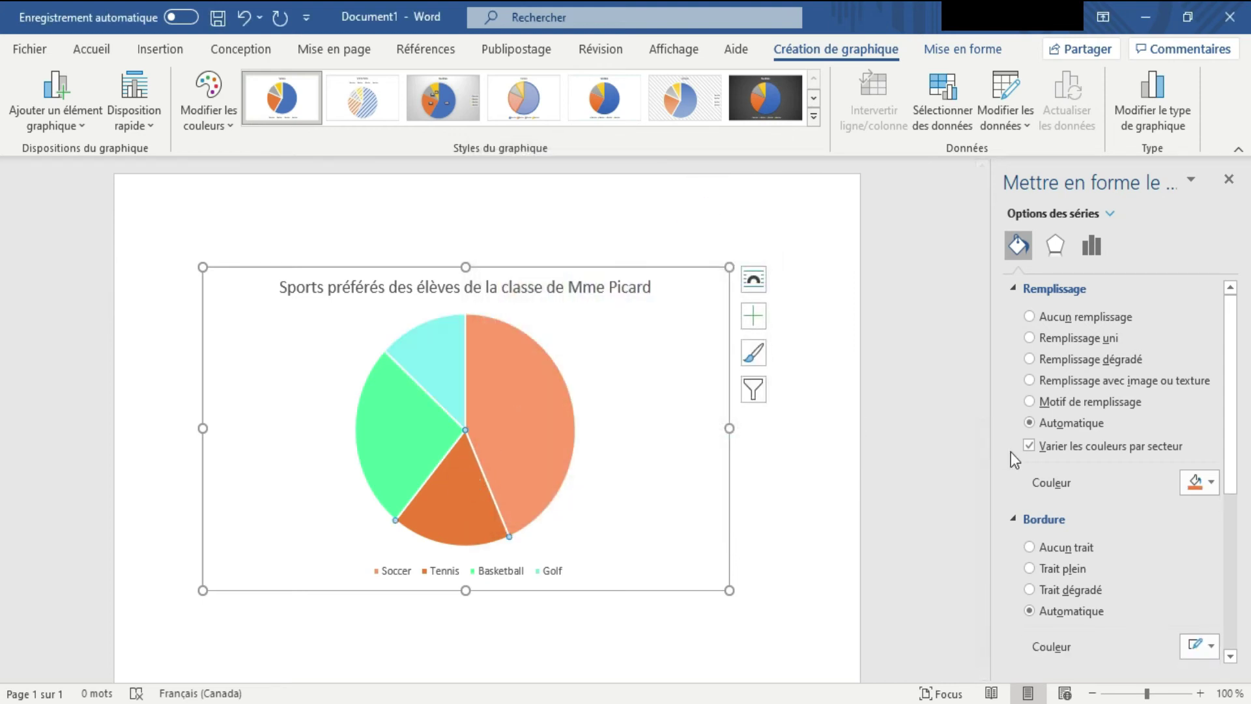
pyautogui.click(1192, 482)
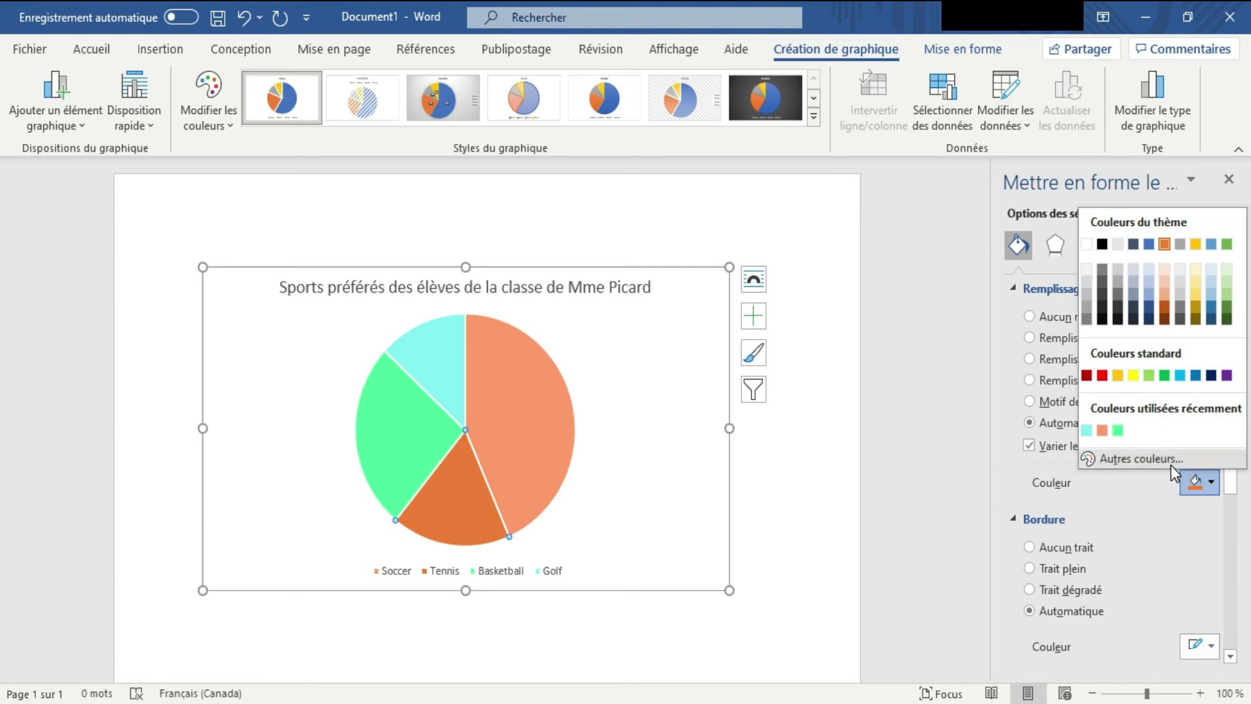
pyautogui.click(1173, 464)
pyautogui.click(515, 245)
pyautogui.moveTo(515, 245); pyautogui.dragTo(519, 243)
pyautogui.moveTo(664, 267); pyautogui.dragTo(673, 279)
pyautogui.click(716, 191)
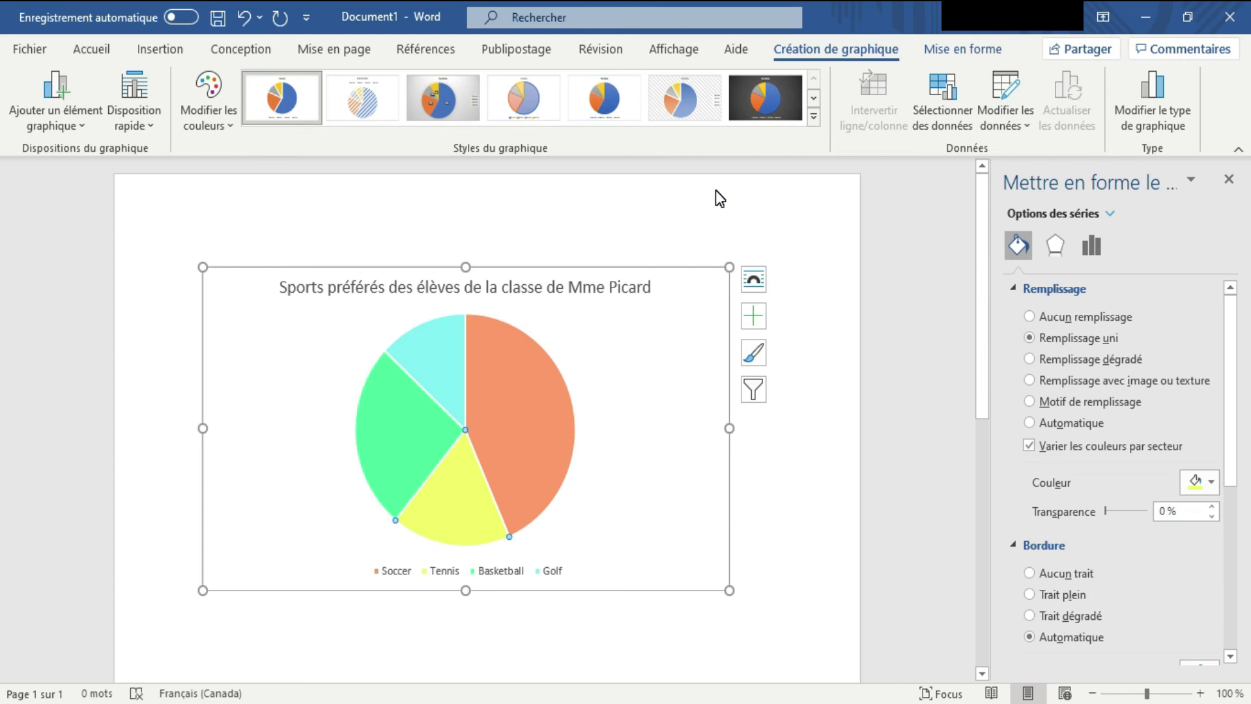
# Step: Add Légende de données callouts: Soccer 44%, Basketball 26%, Tennis 17%, Golf 13%
pyautogui.click(1229, 178)
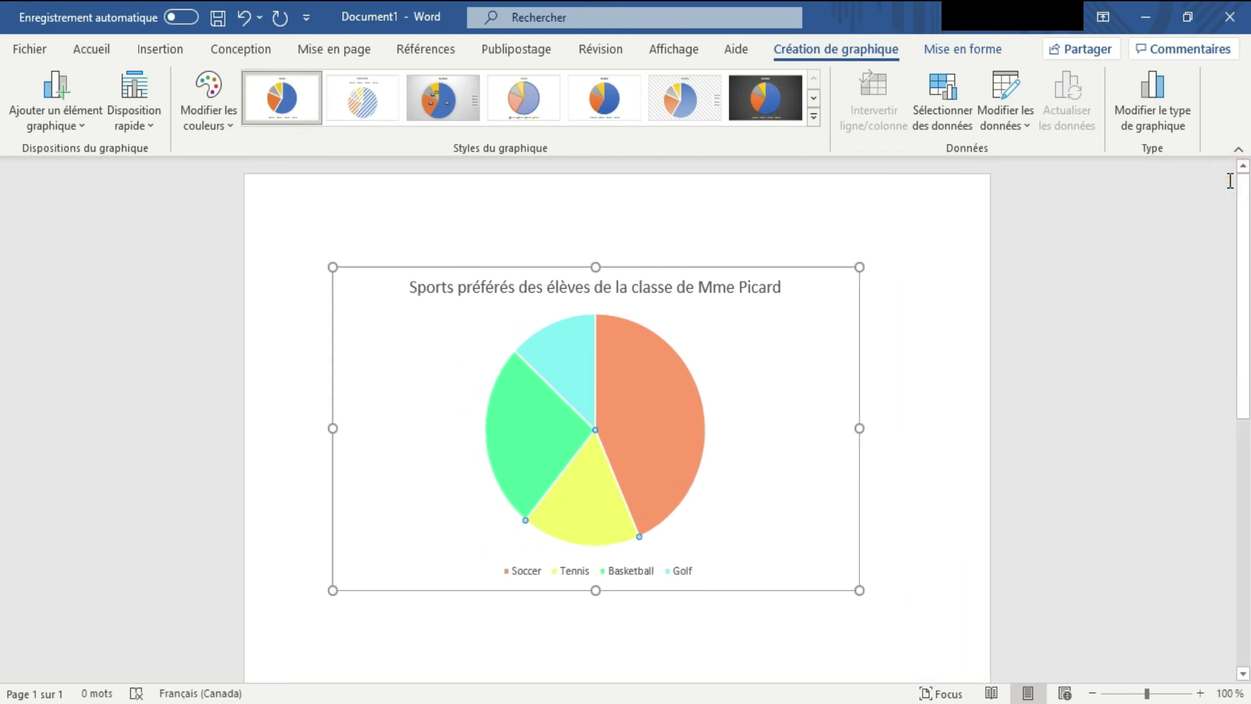
pyautogui.doubleClick(693, 370)
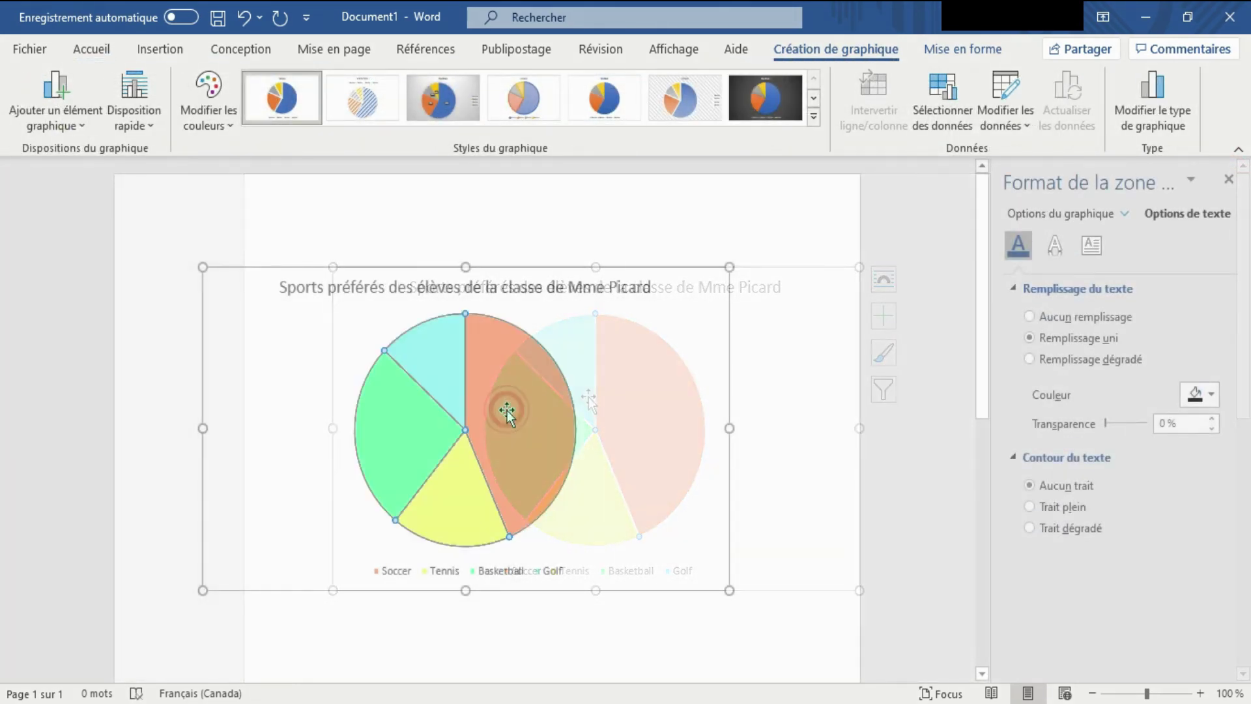
pyautogui.click(80, 126)
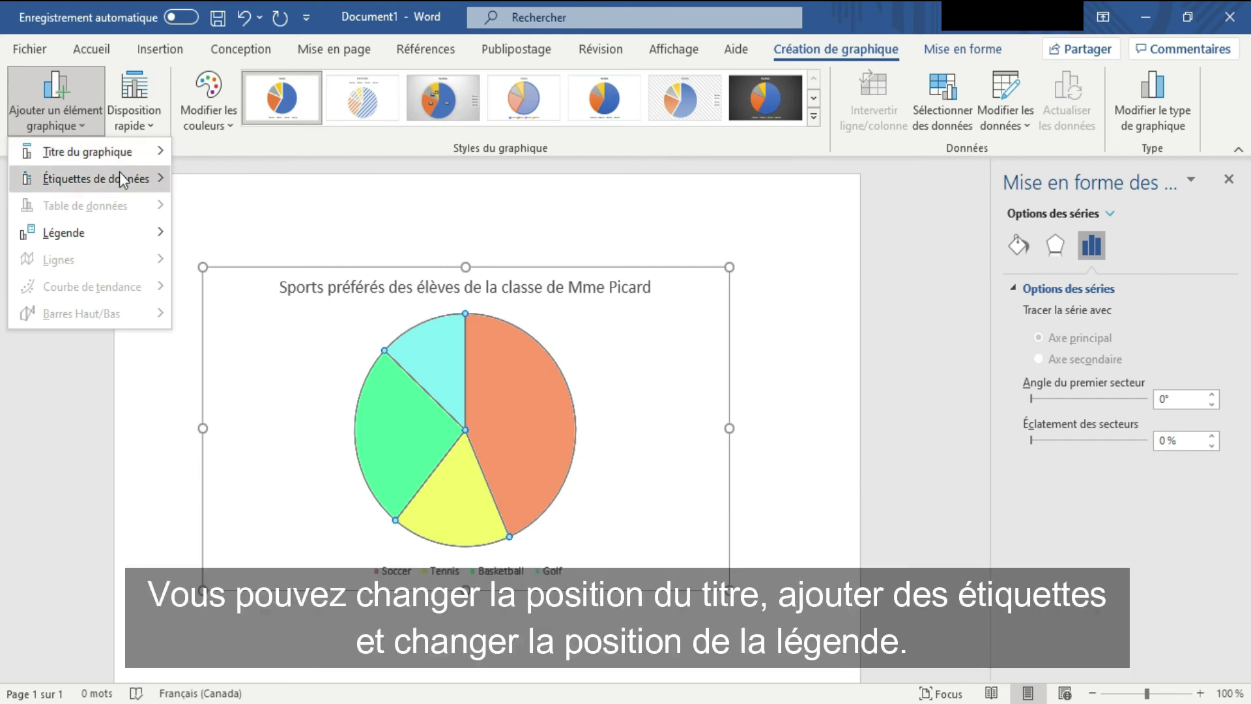
pyautogui.moveTo(95, 178)
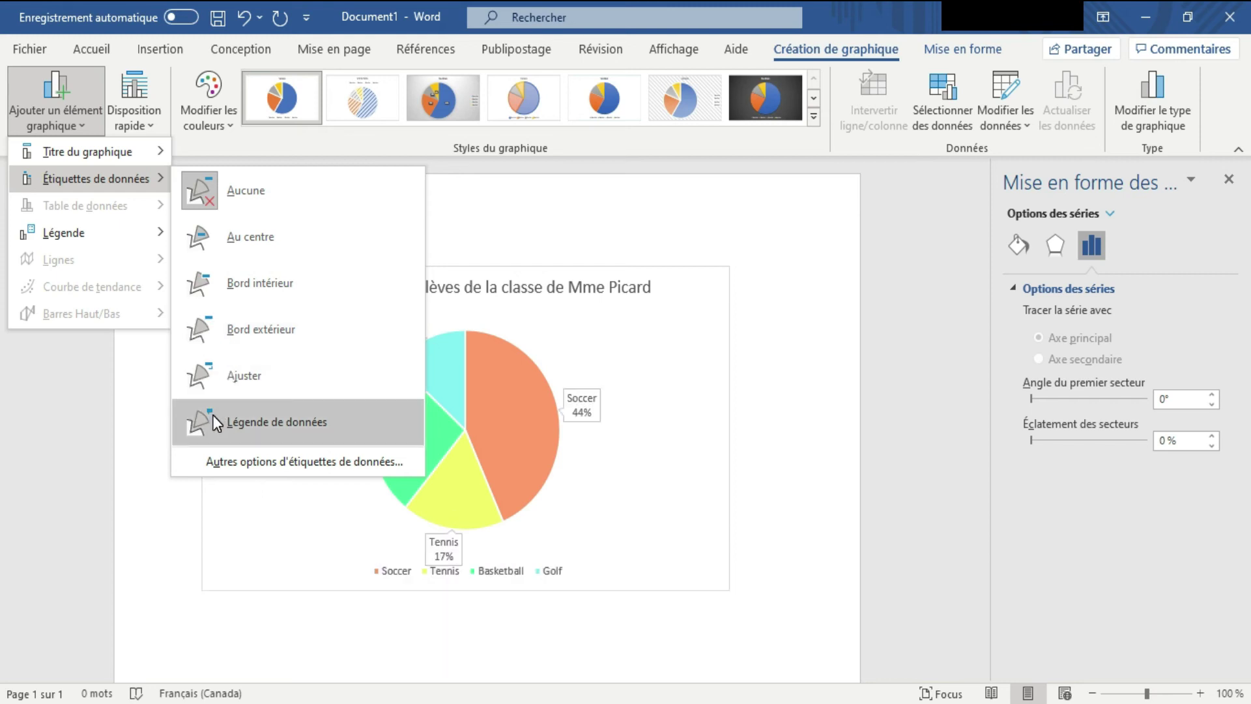
pyautogui.click(212, 415)
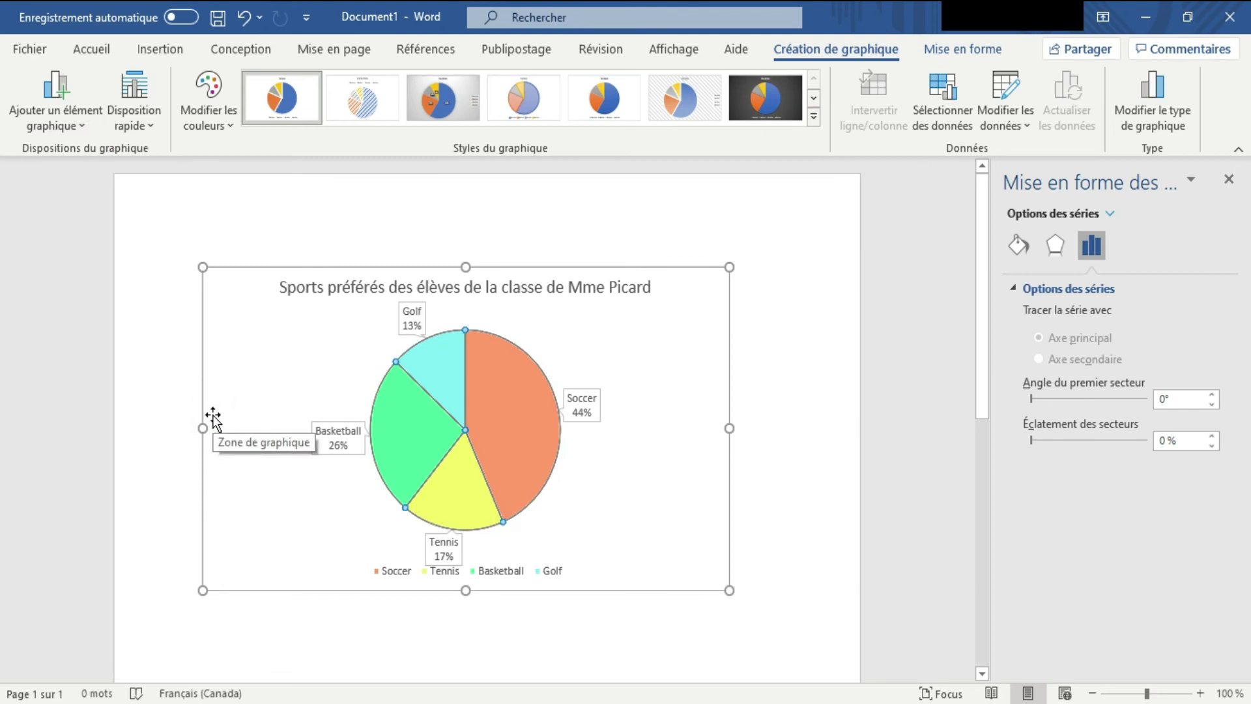
pyautogui.click(830, 488)
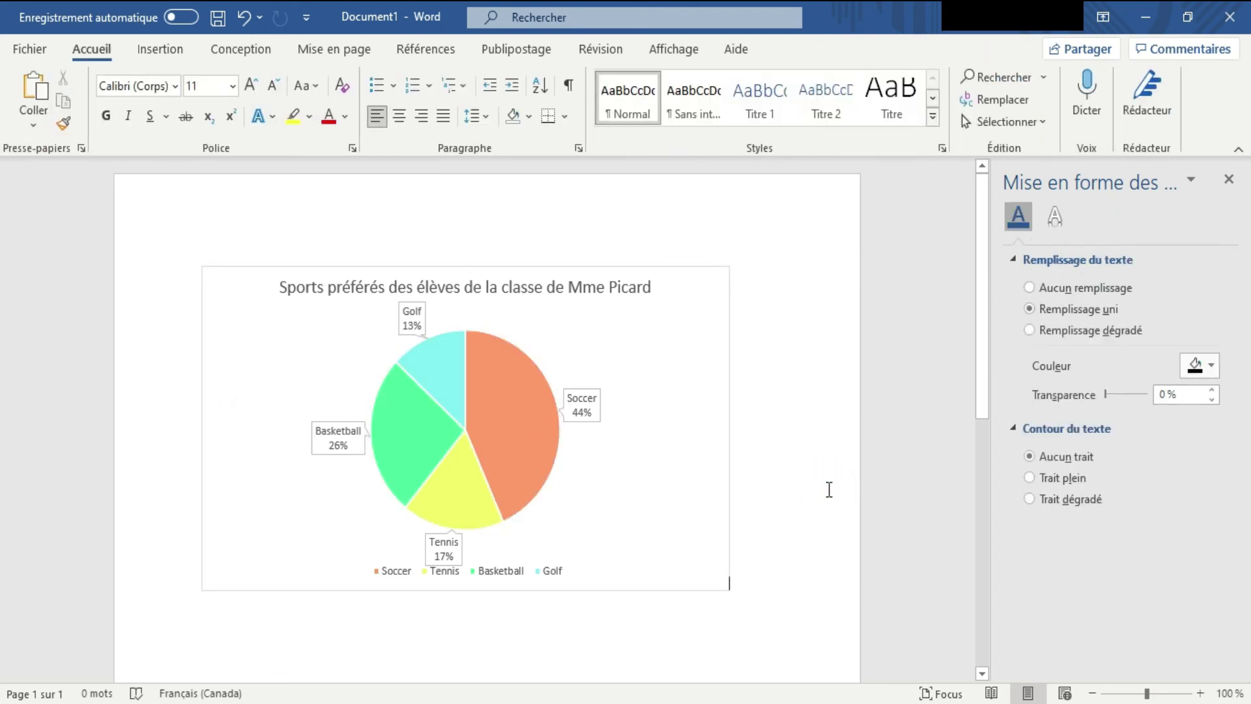
# Step: Browse the Styles du graphique gallery without applying one, then close the Format pane
pyautogui.click(673, 456)
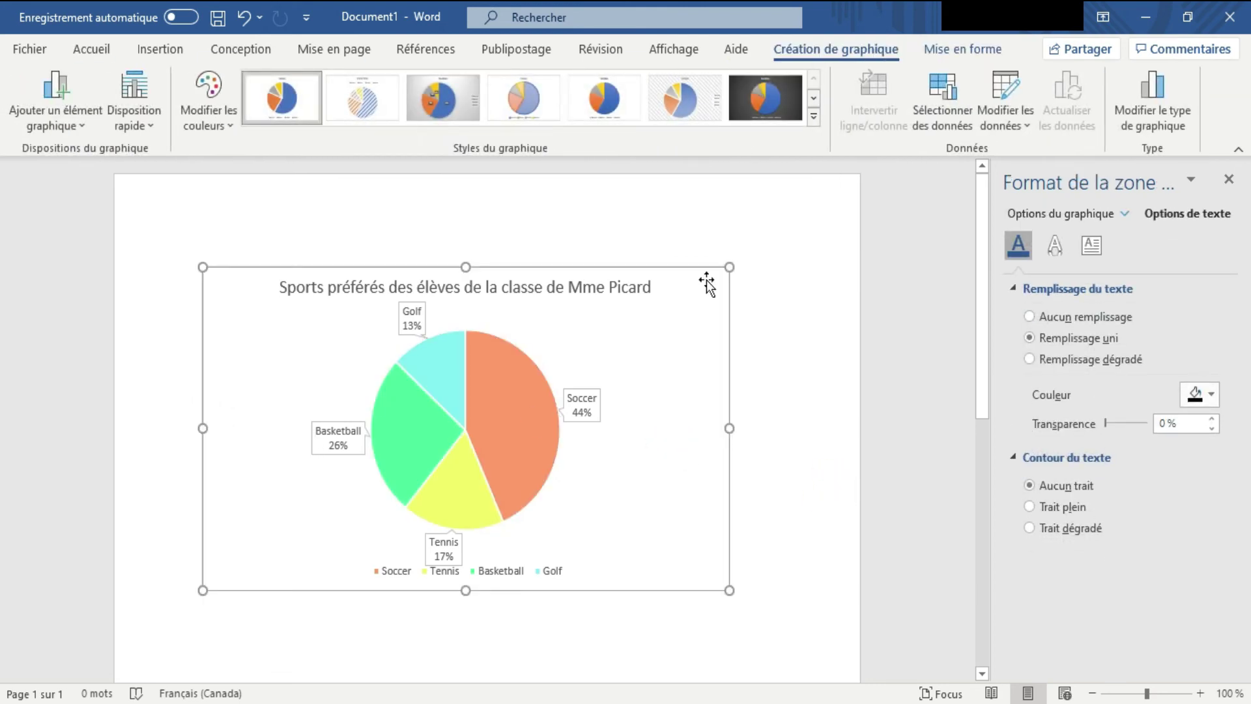
pyautogui.click(813, 116)
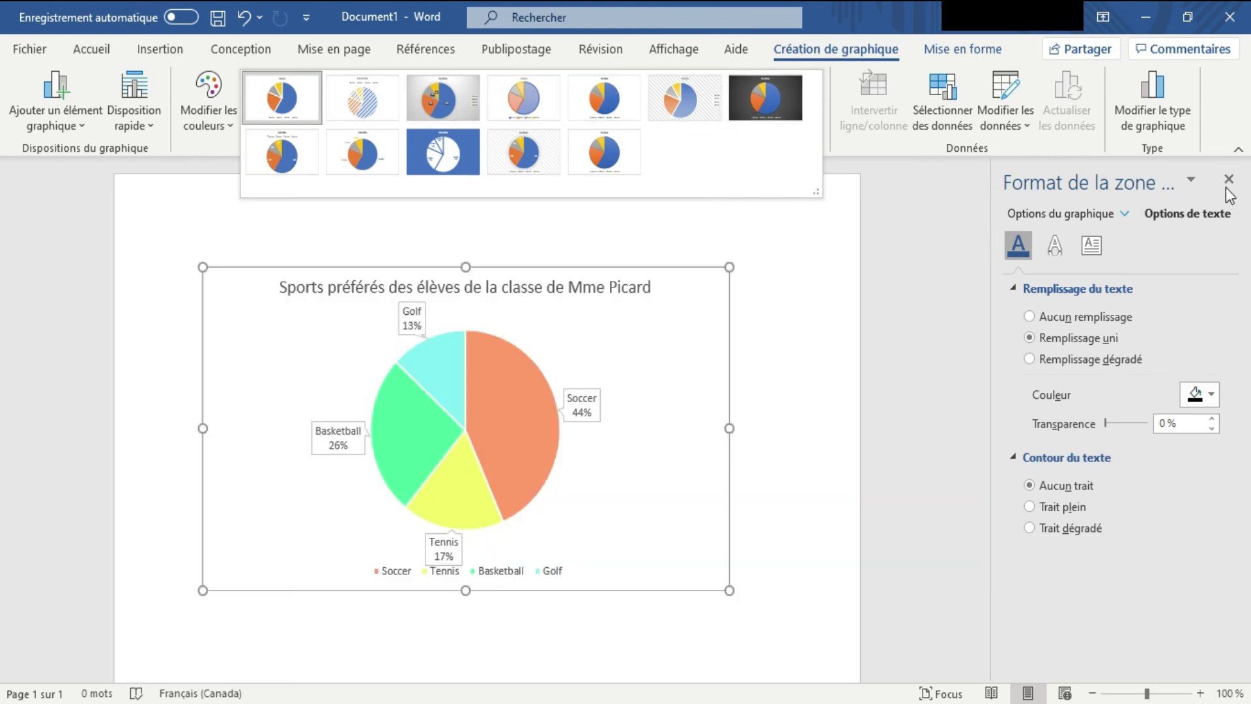
pyautogui.click(1228, 180)
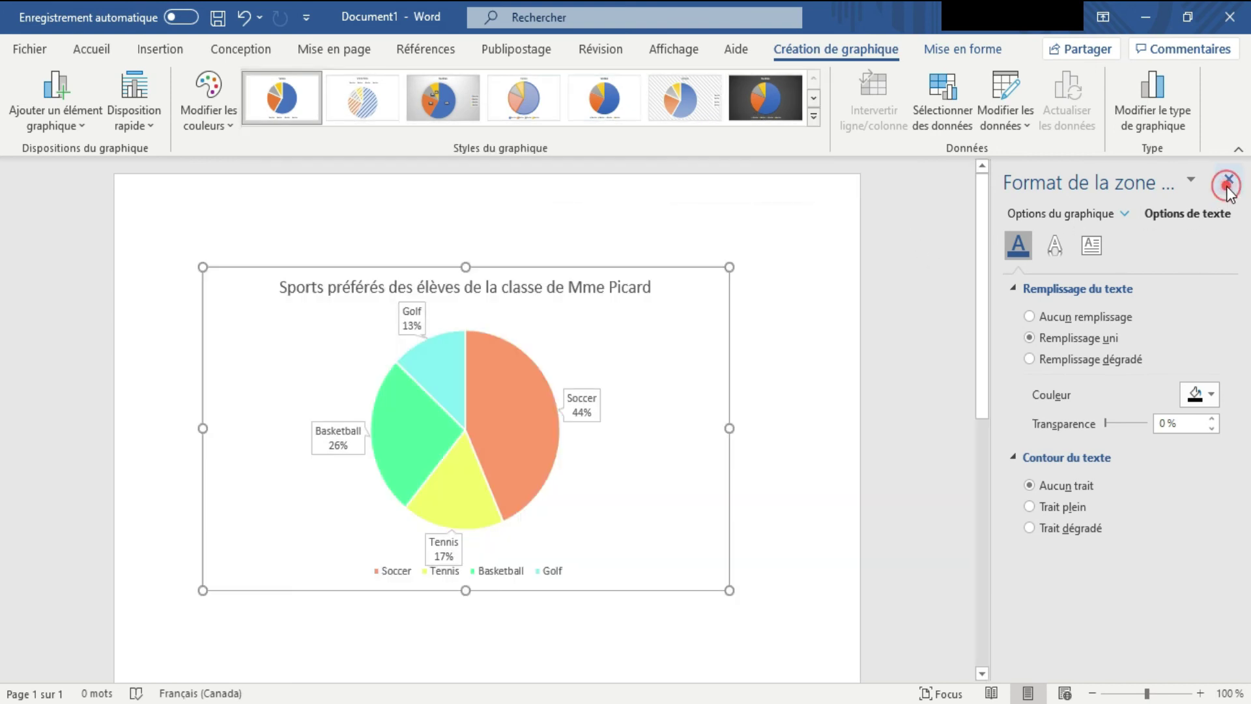
pyautogui.click(1228, 180)
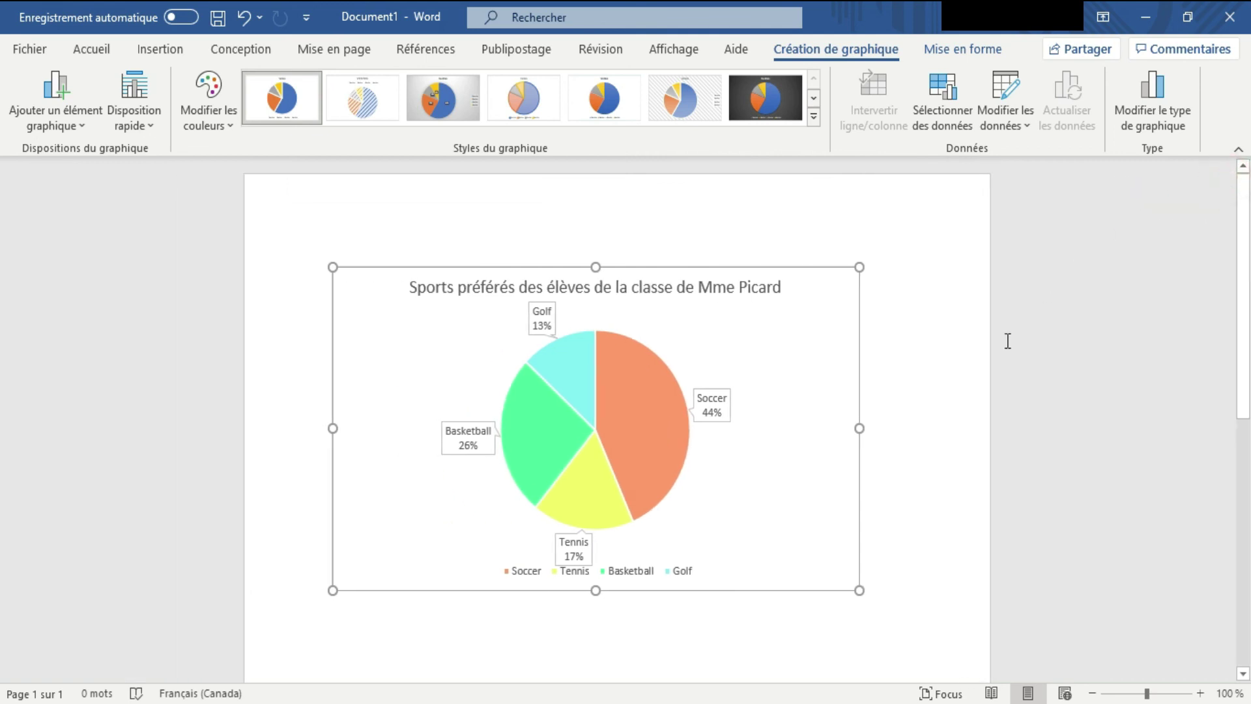
pyautogui.click(1147, 116)
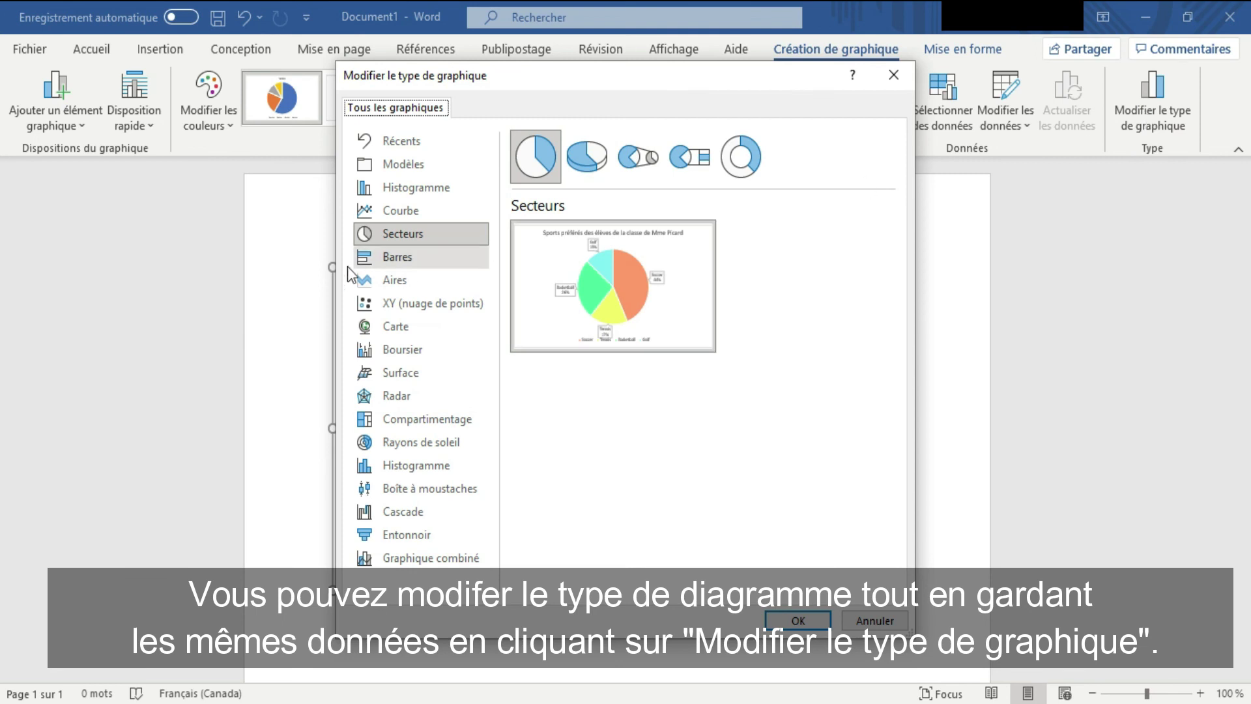
pyautogui.click(385, 190)
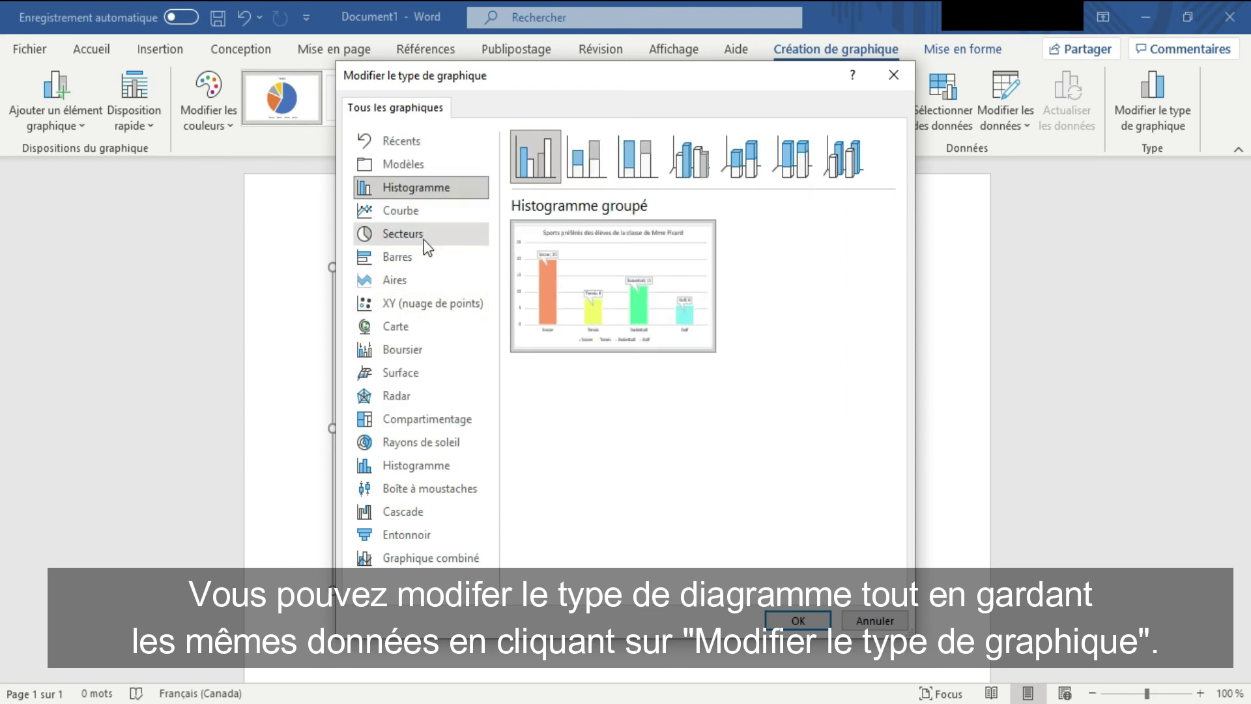
pyautogui.click(415, 257)
pyautogui.moveTo(613, 286)
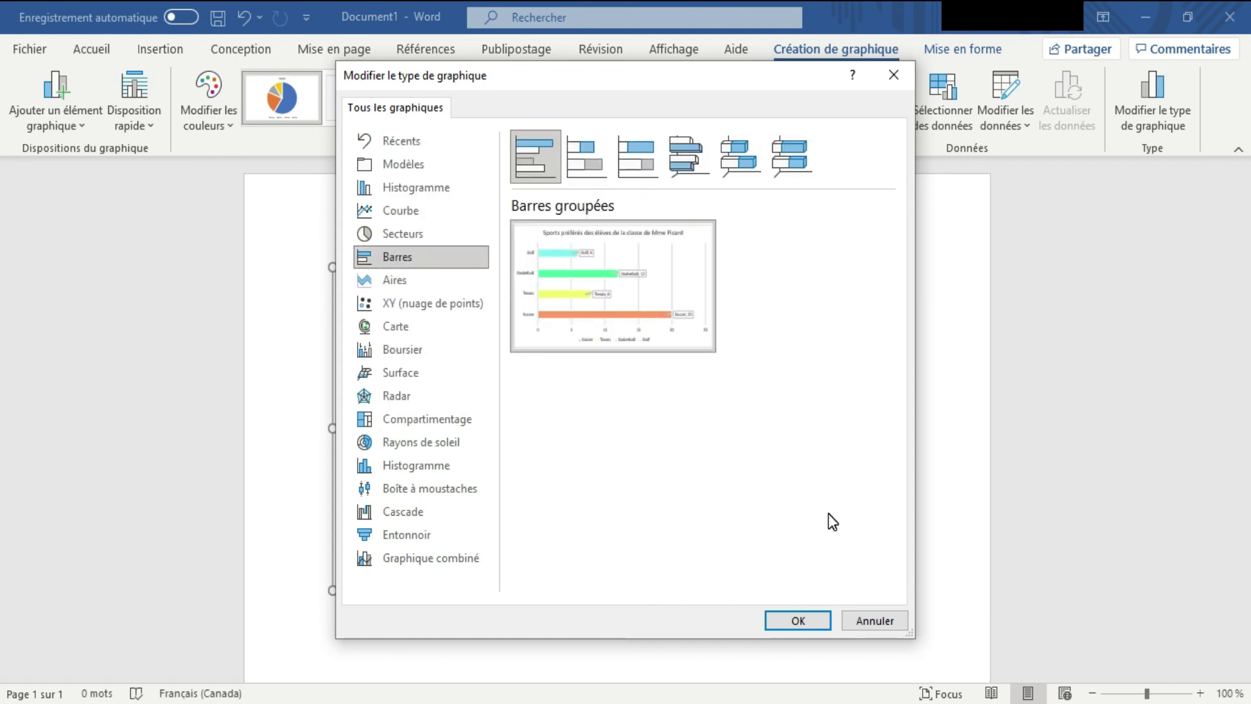
pyautogui.click(892, 76)
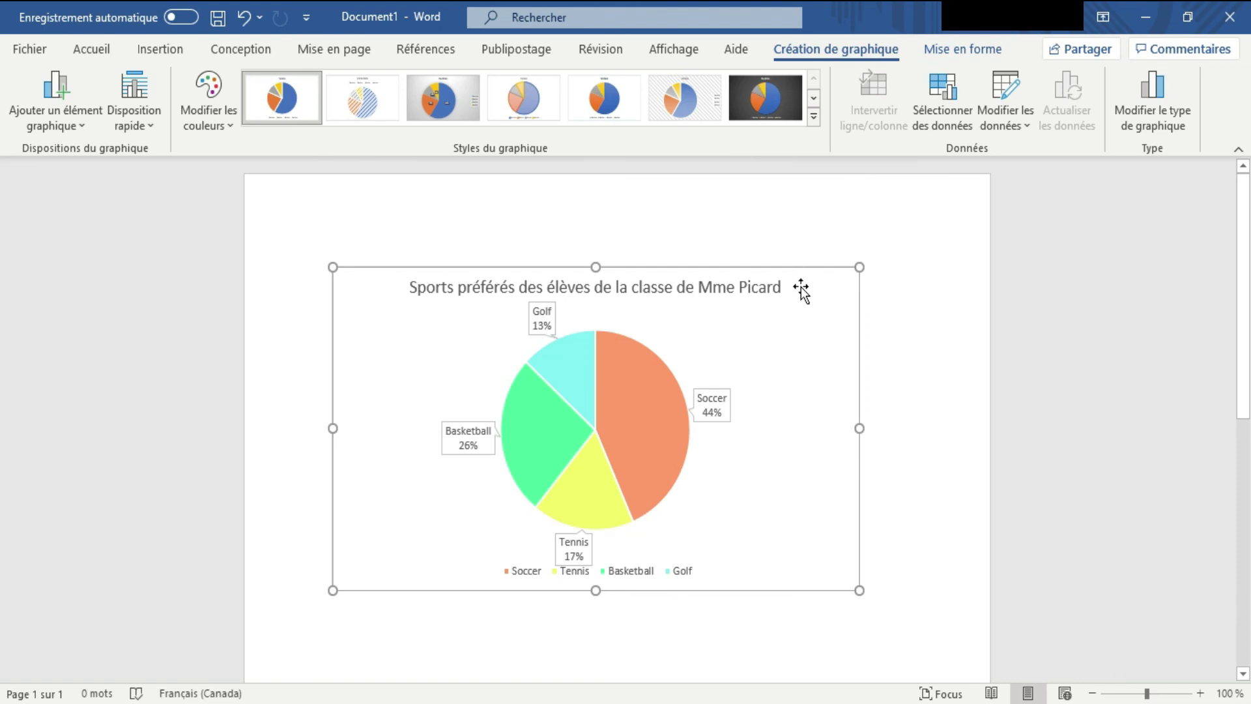
# Step: Deselect the chart and zoom the page view in to 120%
pyautogui.click(942, 461)
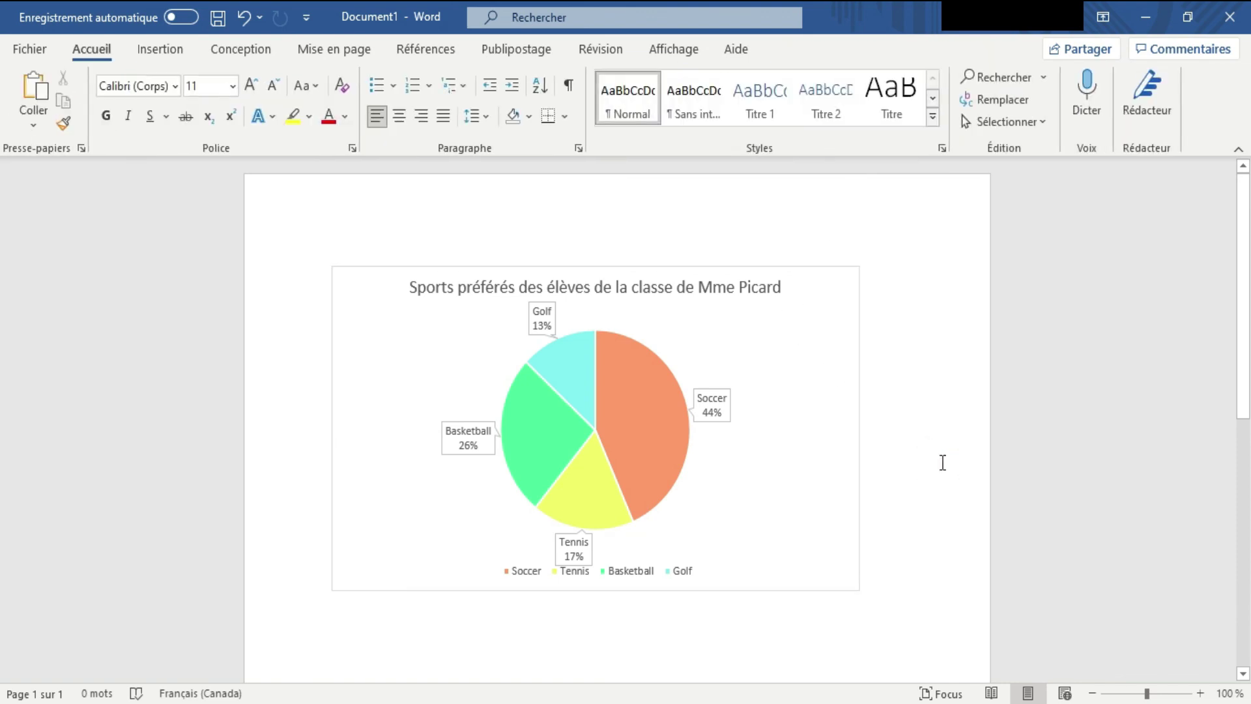
pyautogui.click(1199, 694)
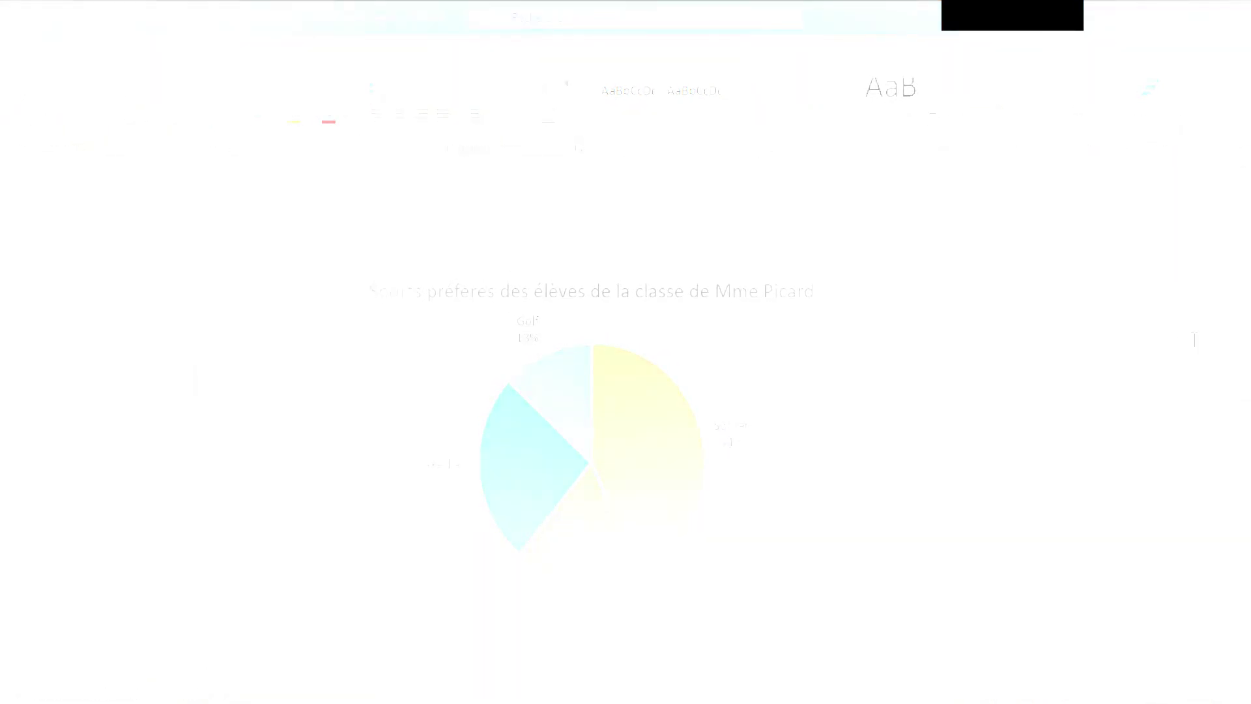
pyautogui.scroll(-2, 1233, 332)
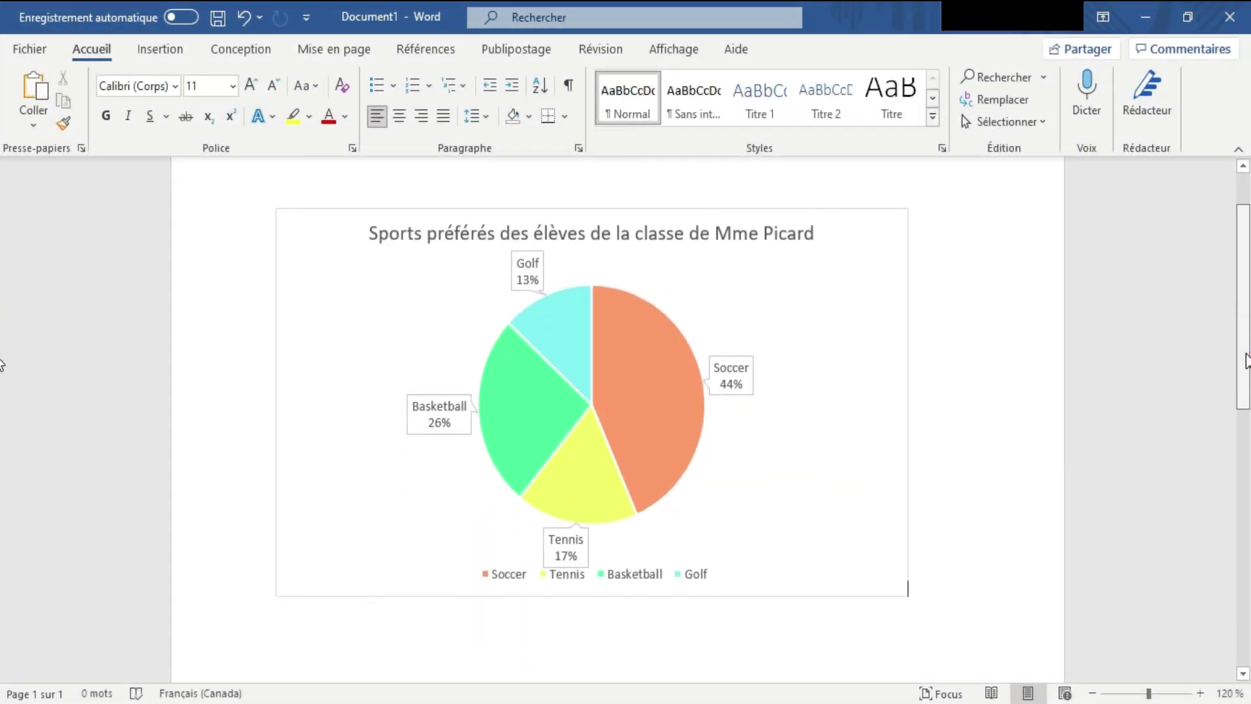